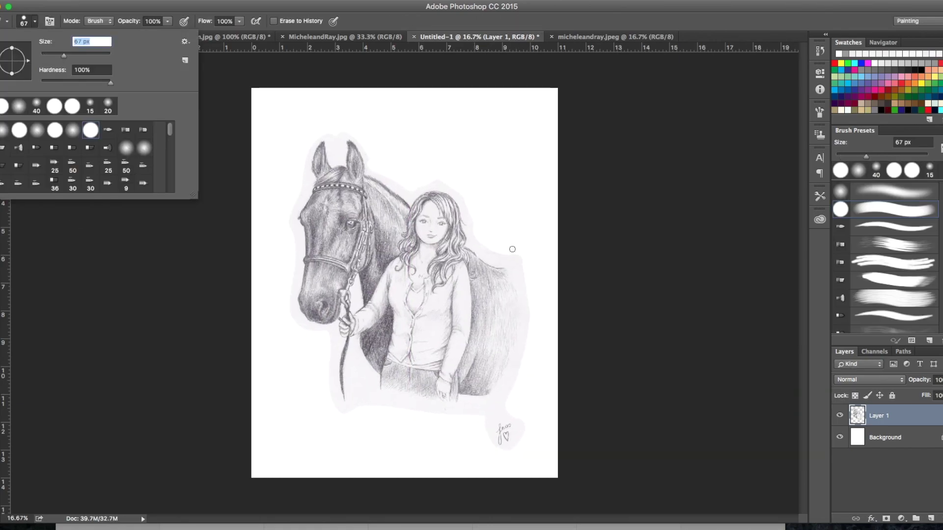
- Brighten the sketch tones with Levels and put the sketch layer into a masked group
key(Return)
- Commit the sketch's new size and position and erase the grey haze around the sketch and horse
drag(520, 275, 516, 432)
mouse_move(299, 256)
mouse_down()
mouse_move(295, 207)
mouse_move(358, 137)
mouse_move(445, 189)
mouse_up()
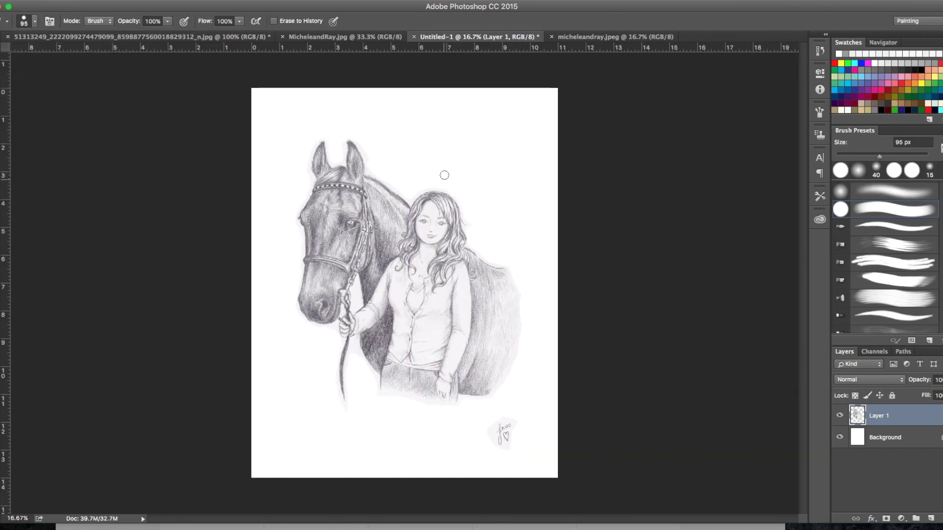
key(ctrl+l)
key(Escape)
key(ctrl+g)
click(886, 518)
key(ctrl+l)
key(Return)
- Add a new 'color' layer, blend the drawing with Multiply, and pick a pale skin colour
key(ctrl+shift+n)
text(color)
key(Return)
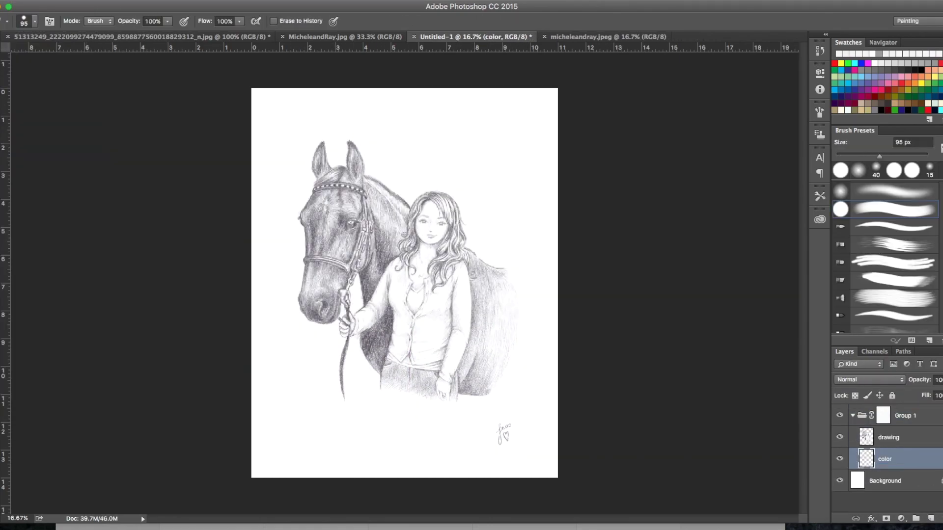
key(ctrl+plus)
key(l)
key(e)
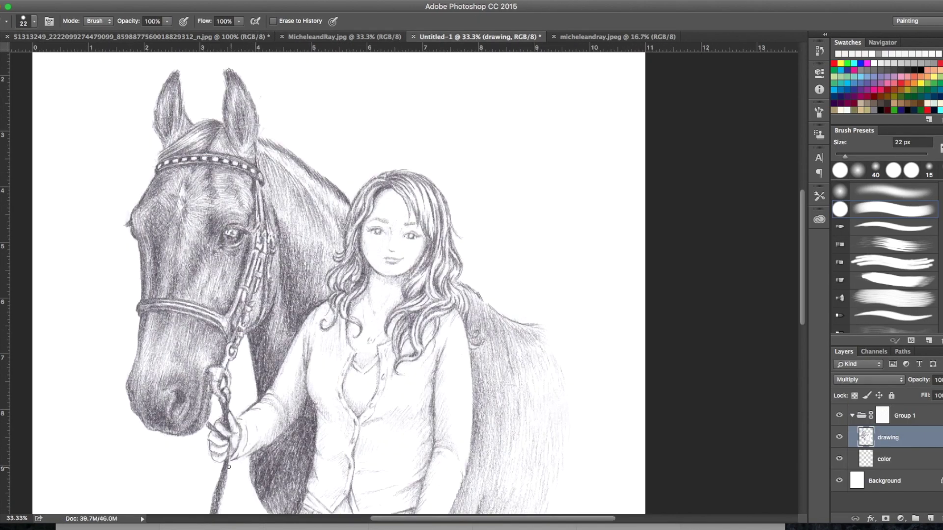
scroll(623, 331, down, 4)
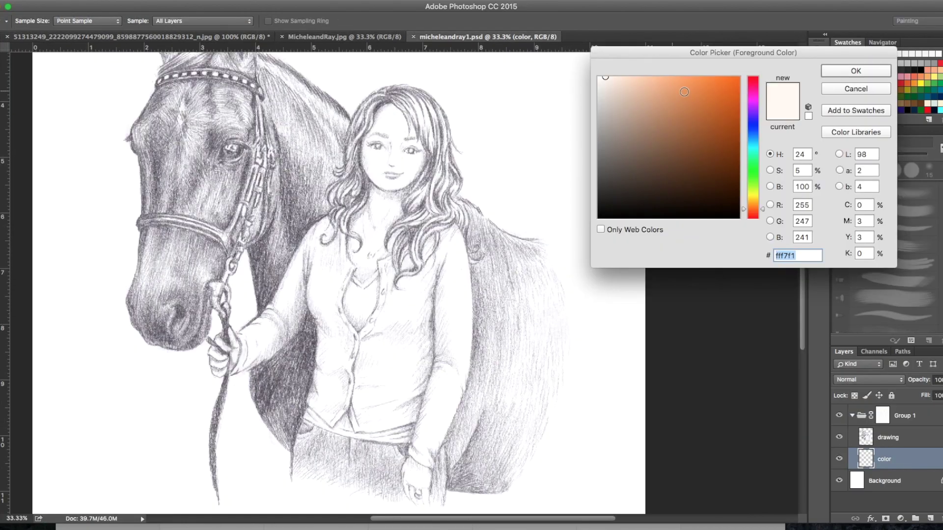
key(Return)
- Choose a soft round brush tip at 54% opacity for the skin
key(b)
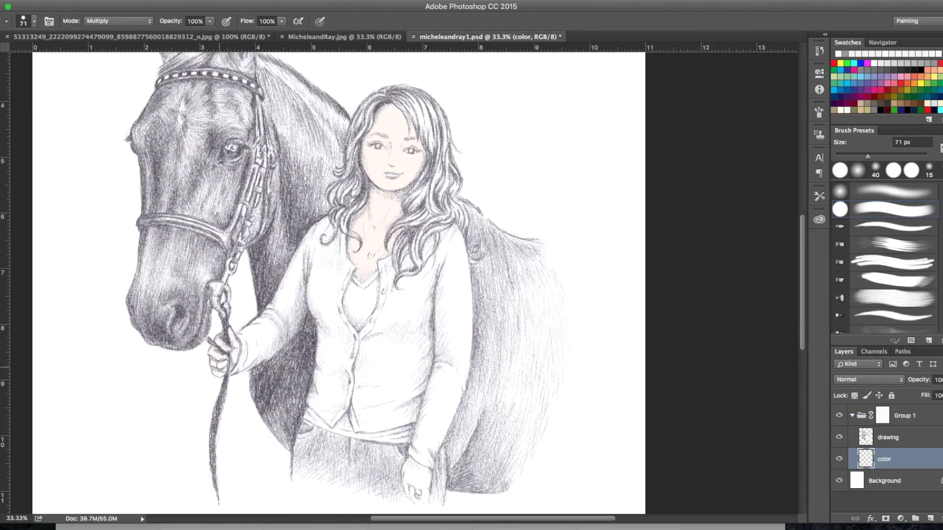
click(34, 21)
double_click(44, 98)
key(5)
key(4)
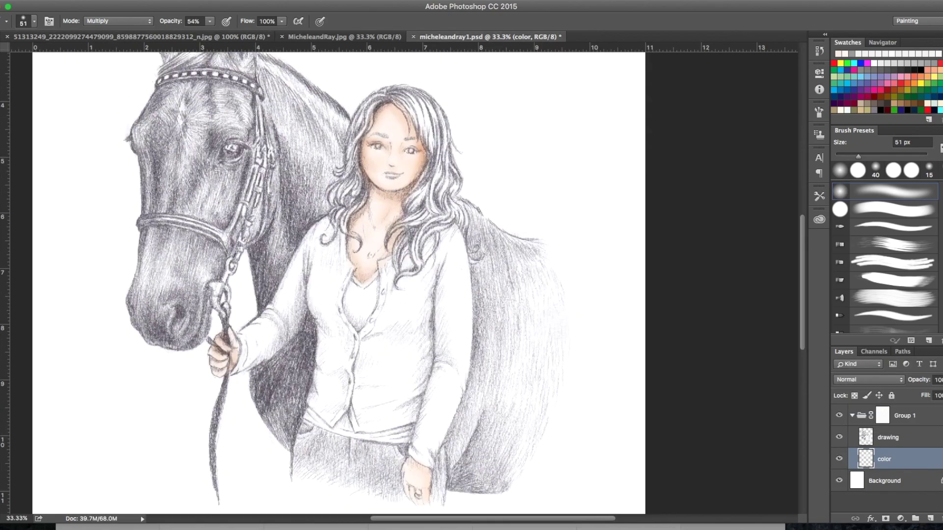
- Shrink the brush to 36 px and switch the painting mode from Multiply to Normal
click(23, 21)
drag(99, 49, 84, 49)
key(Return)
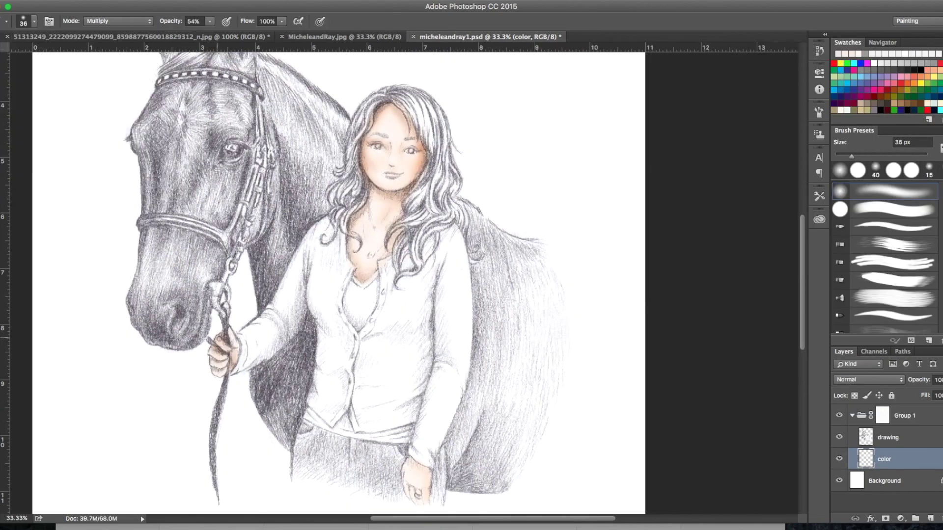
click(118, 21)
click(95, 6)
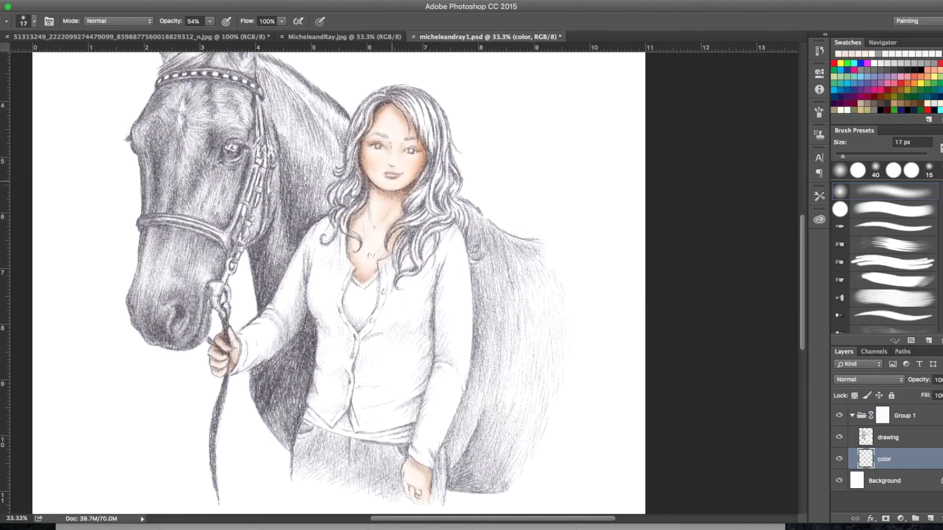
- Paint the hair a light brown at full opacity, then switch to a slightly smaller hard round tip
key(Return)
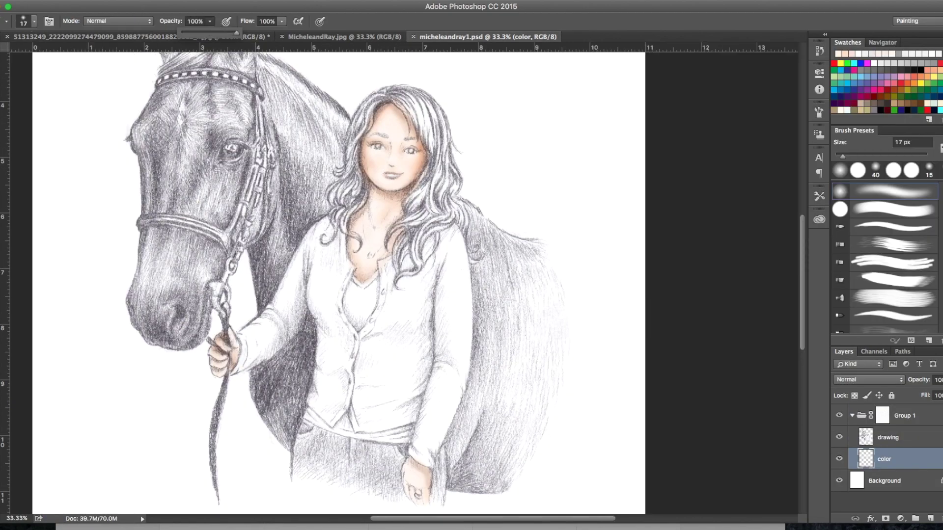
mouse_move(346, 199)
mouse_down()
mouse_move(364, 118)
mouse_move(400, 278)
mouse_up()
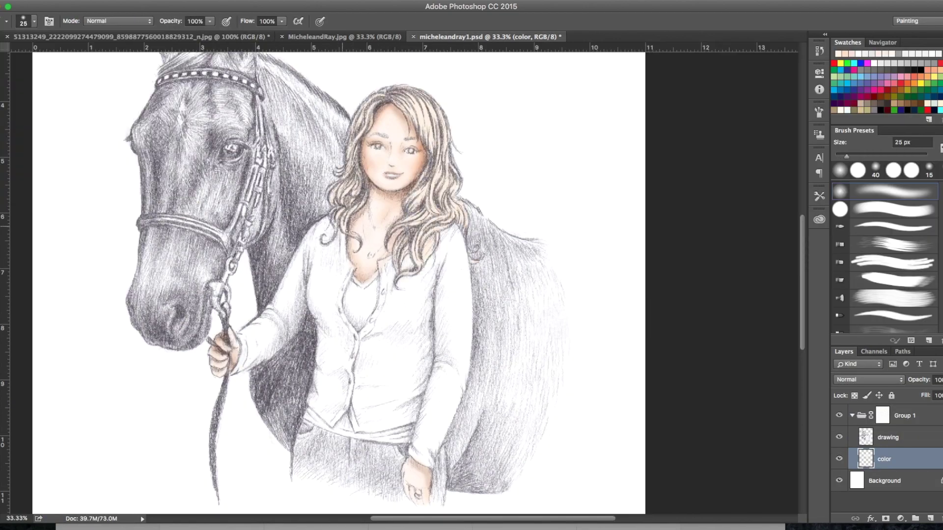
key(period)
key(Return)
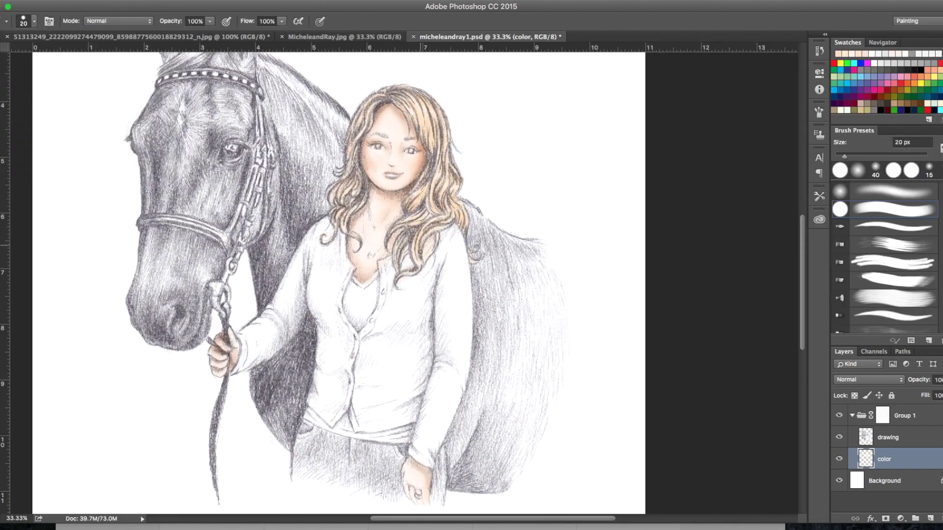
- Check the reference photo, pick a warmer hair colour in Multiply mode, and warm the hair's right side
key(ctrl+Tab)
key(ctrl+shift+Tab)
key(Return)
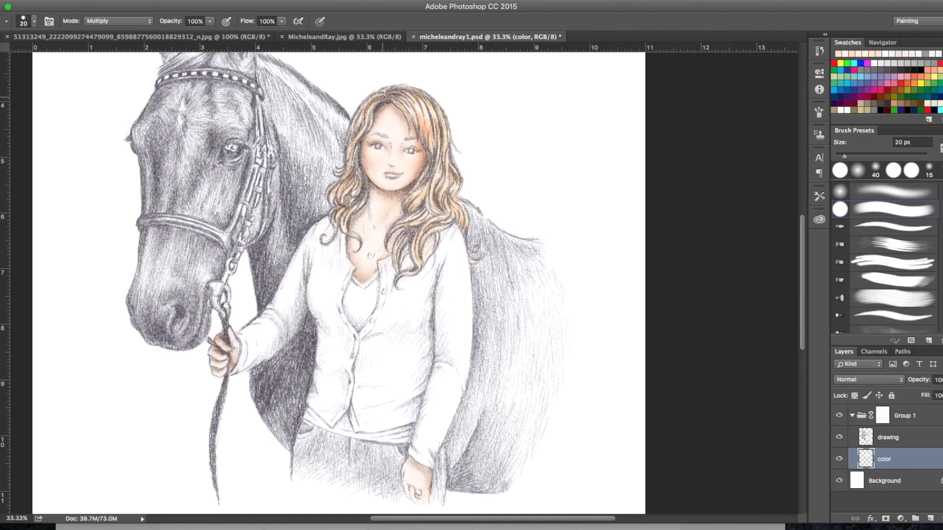
key(shift+alt+m)
mouse_move(432, 128)
mouse_down()
mouse_move(420, 196)
mouse_move(440, 157)
mouse_up()
drag(447, 191, 427, 123)
- Pick another hair colour and brush it over the left side using a 44 px soft round brush
key(Return)
mouse_move(354, 128)
mouse_down()
mouse_move(351, 199)
mouse_move(364, 174)
mouse_up()
drag(384, 98, 425, 169)
drag(420, 118, 420, 194)
click(34, 21)
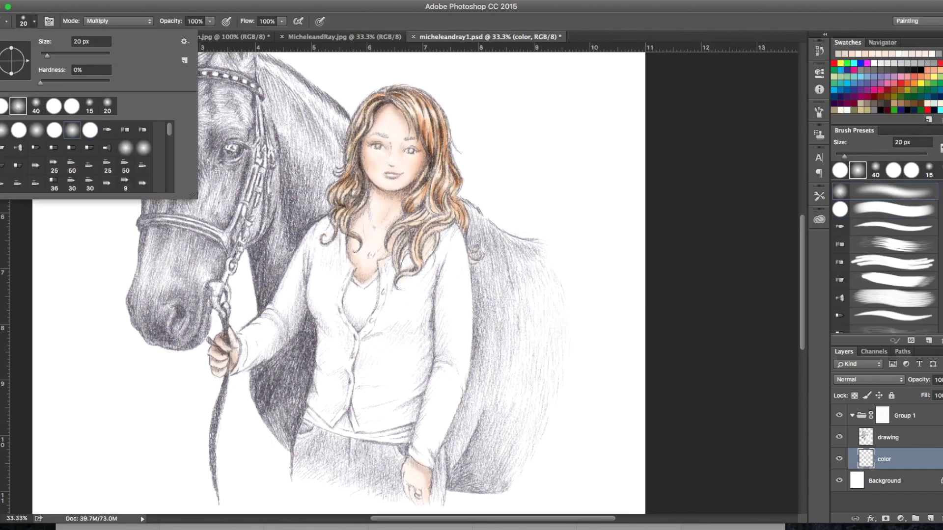
double_click(13, 105)
drag(393, 231, 422, 219)
mouse_move(354, 148)
mouse_down()
mouse_move(360, 197)
mouse_move(354, 118)
mouse_up()
- Colour the left strands, top, and right and lower locks of the hair in warm tones
mouse_move(393, 91)
mouse_down()
mouse_move(428, 128)
mouse_move(434, 187)
mouse_up()
drag(417, 231, 337, 218)
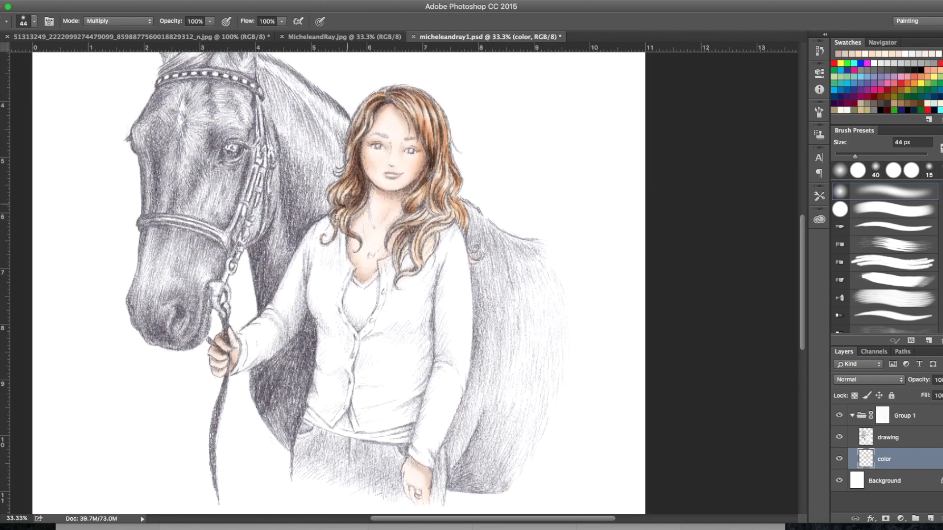
mouse_move(430, 172)
mouse_down()
mouse_move(462, 231)
mouse_move(403, 211)
mouse_up()
drag(368, 169, 398, 195)
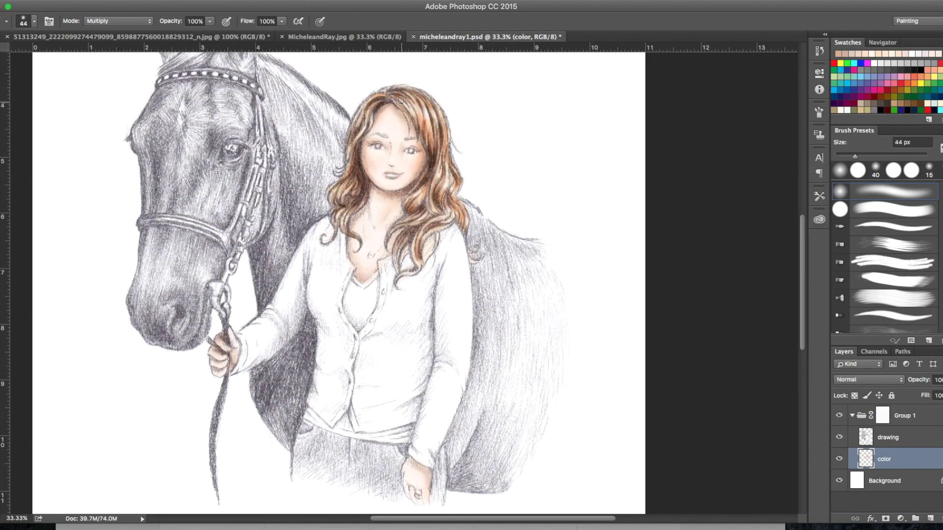
mouse_move(398, 98)
mouse_down()
mouse_move(432, 135)
mouse_move(448, 198)
mouse_move(408, 232)
mouse_move(336, 194)
mouse_up()
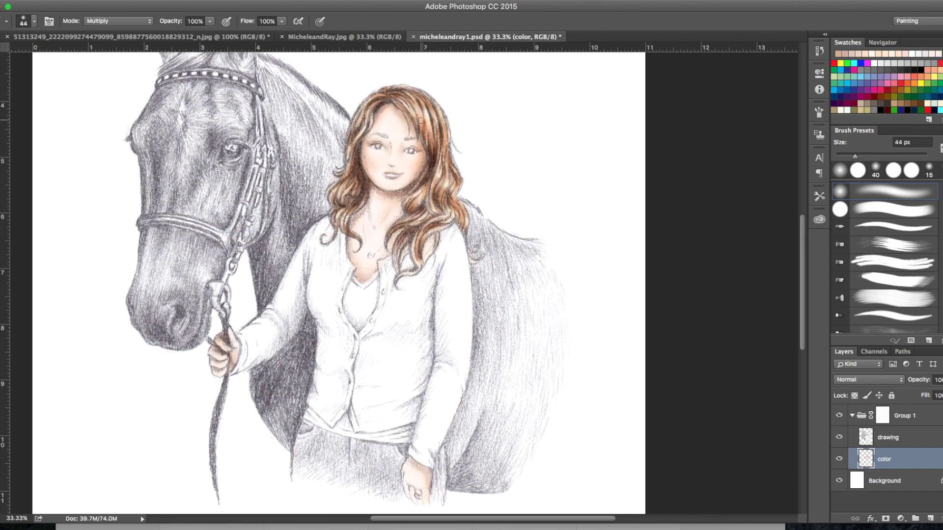
mouse_move(359, 144)
mouse_down()
mouse_move(351, 203)
mouse_move(412, 206)
mouse_move(465, 227)
mouse_move(418, 270)
mouse_up()
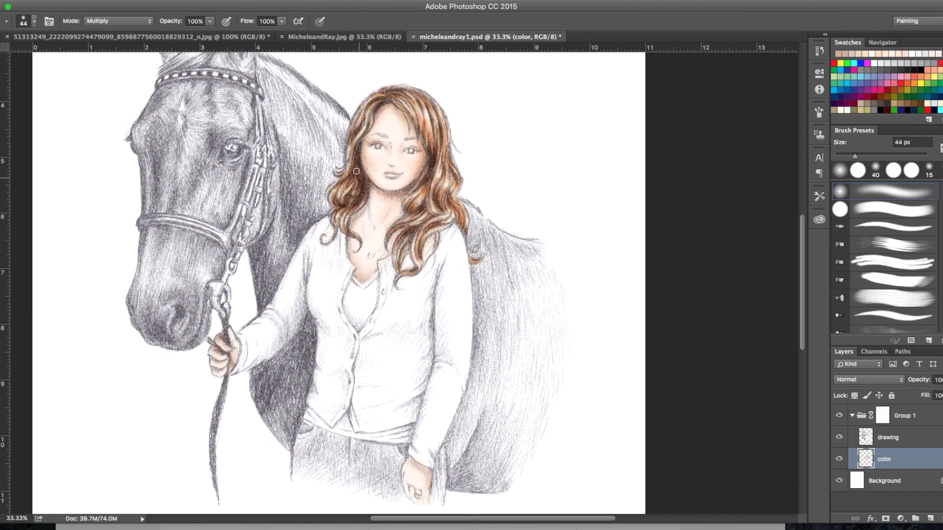
drag(356, 171, 369, 113)
drag(346, 204, 338, 232)
- Add finer warm strands with a 22 px brush, then more warm colour at 54% opacity and 38 px
key(bracketleft)
key(bracketleft)
drag(423, 96, 428, 145)
drag(398, 87, 430, 148)
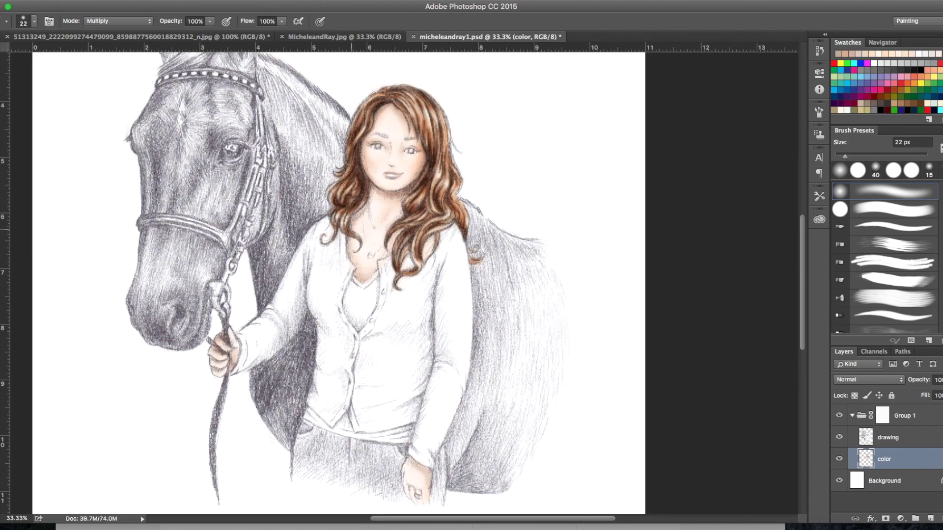
key(5)
key(4)
key(bracketright)
key(bracketright)
drag(349, 191, 373, 105)
mouse_move(417, 162)
mouse_down()
mouse_move(461, 228)
mouse_move(405, 260)
mouse_up()
mouse_move(416, 109)
mouse_down()
mouse_move(448, 159)
mouse_move(442, 116)
mouse_move(460, 198)
mouse_up()
- Darken the hair on both sides of the face and at the crown
mouse_move(342, 159)
mouse_down()
mouse_move(362, 179)
mouse_move(356, 196)
mouse_up()
drag(441, 132, 457, 216)
drag(388, 88, 425, 111)
drag(445, 150, 445, 175)
drag(446, 128, 446, 169)
drag(353, 130, 398, 101)
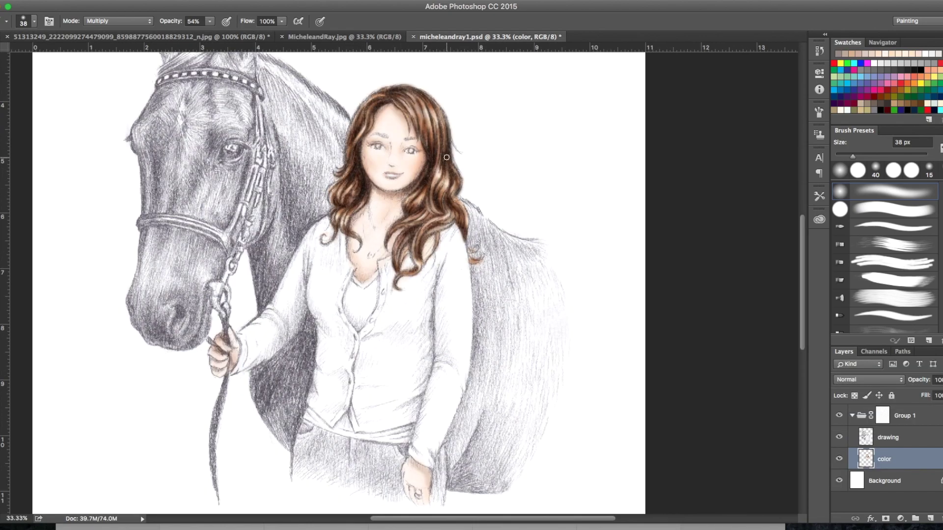
drag(364, 172, 366, 140)
mouse_move(376, 115)
mouse_down()
mouse_move(420, 103)
mouse_move(422, 189)
mouse_up()
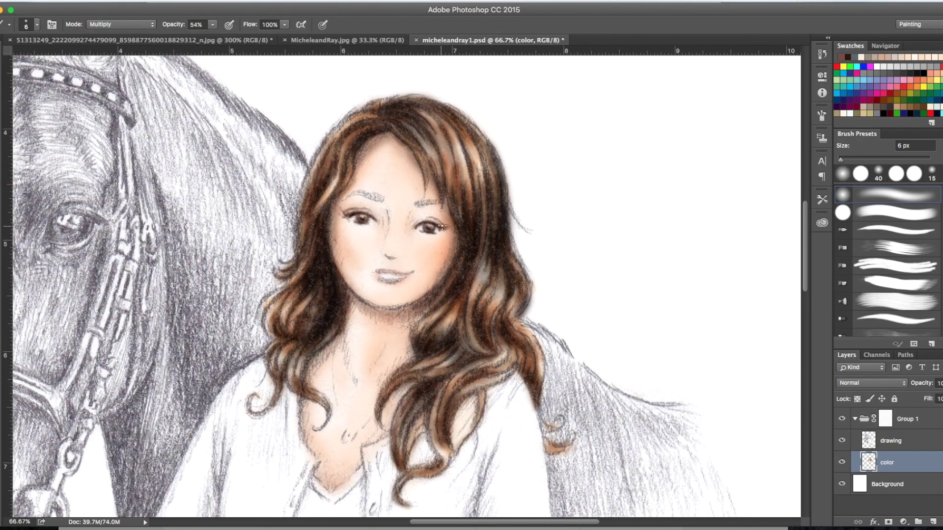
- Enlarge the brush to 9 px and move onto the pencil drawing layer with the brush
key(bracketright)
key(bracketright)
key(bracketright)
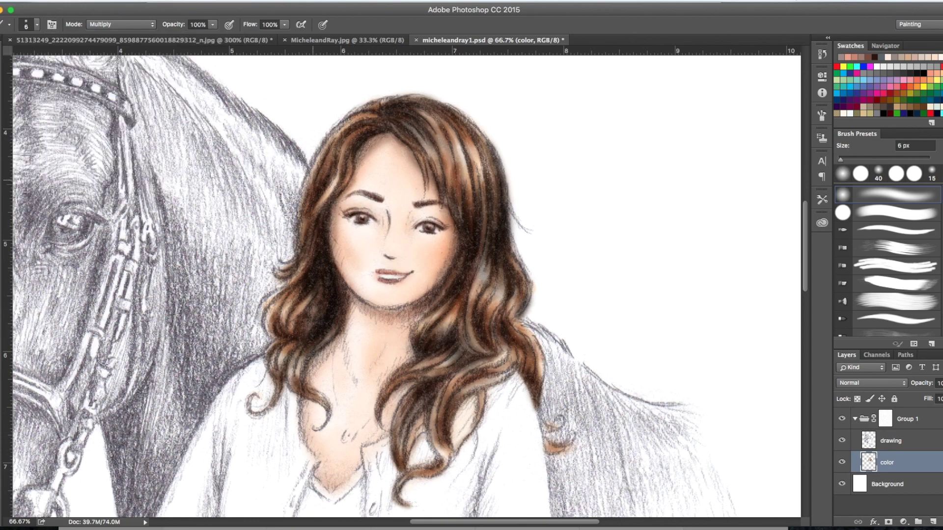
key(alt+bracketright)
key(e)
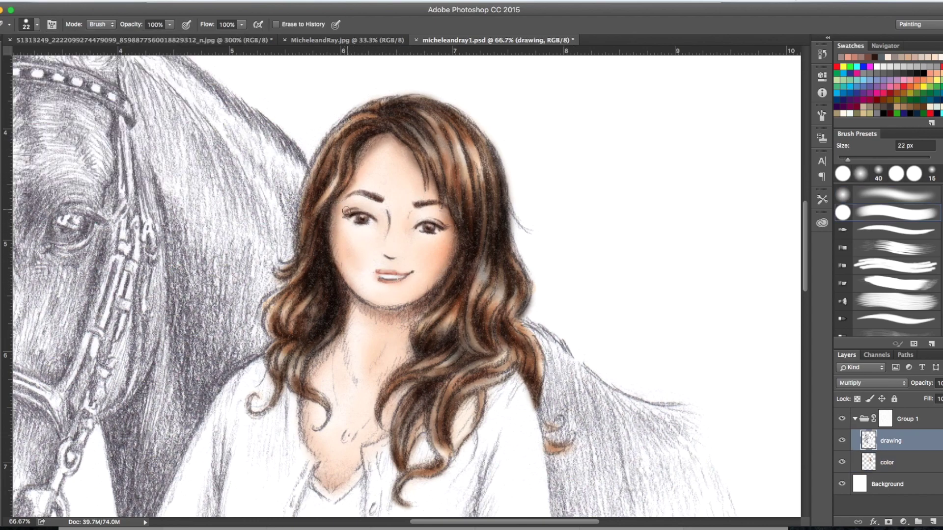
key(b)
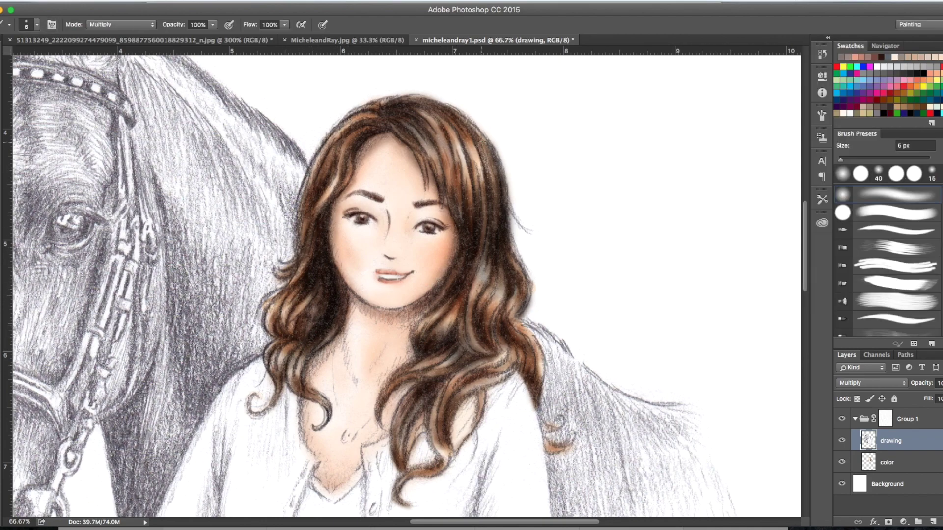
- Draw darker pencil strands down the right-side hair and a curl into the horse's mane
drag(481, 141, 525, 314)
drag(486, 262, 491, 308)
drag(460, 174, 455, 218)
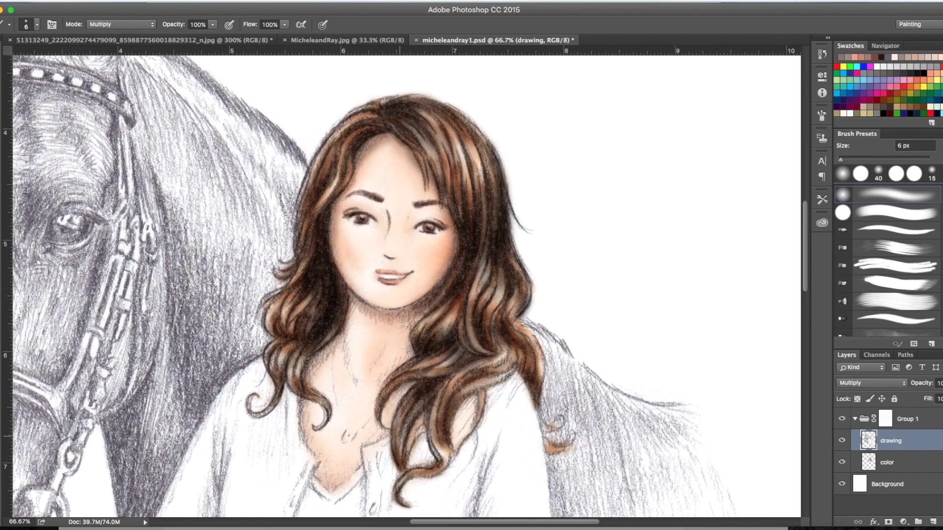
scroll(469, 354, down, 2)
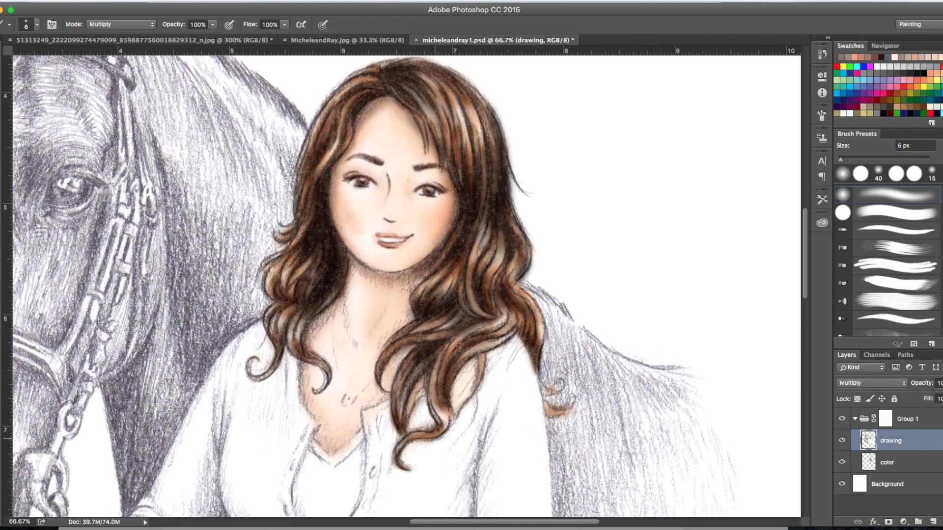
drag(560, 379, 544, 394)
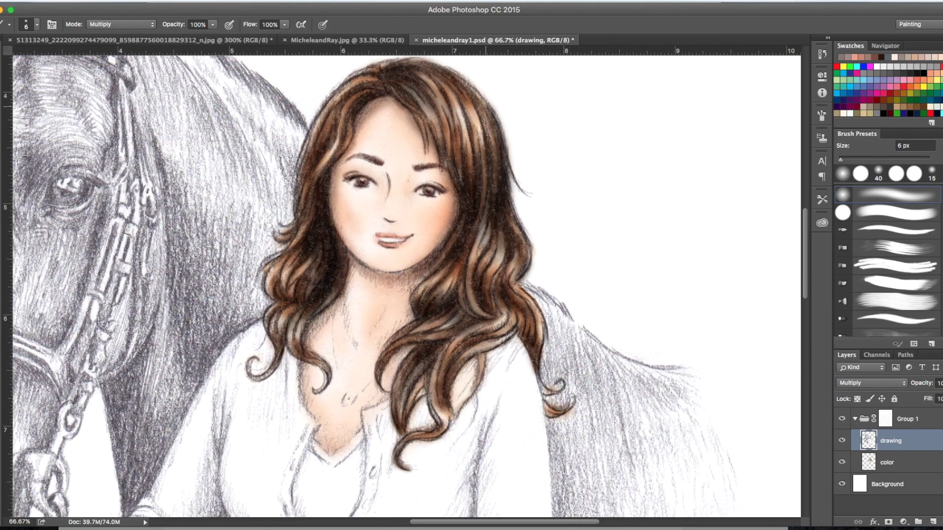
scroll(378, 171, up, 3)
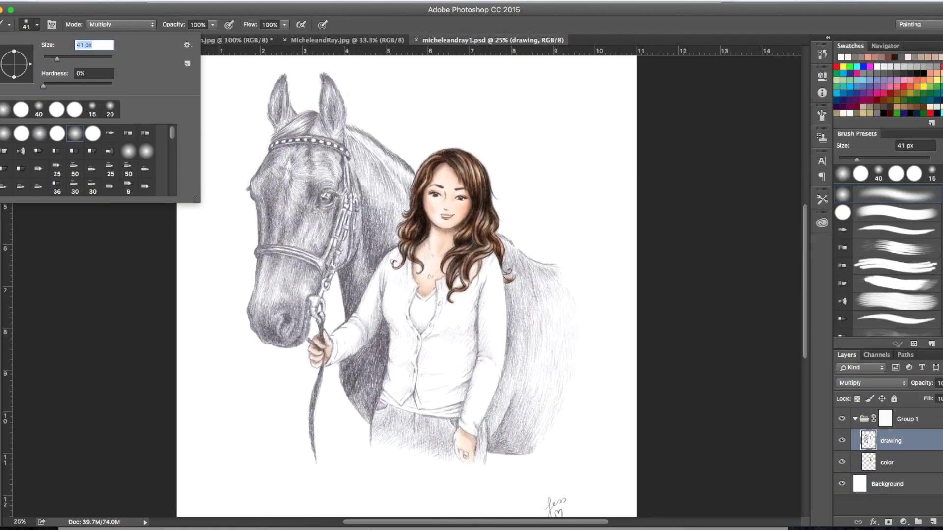
- Set the brush to 83 px and tint the cardigan a warm yellow down to the waistband
text(83)
key(Return)
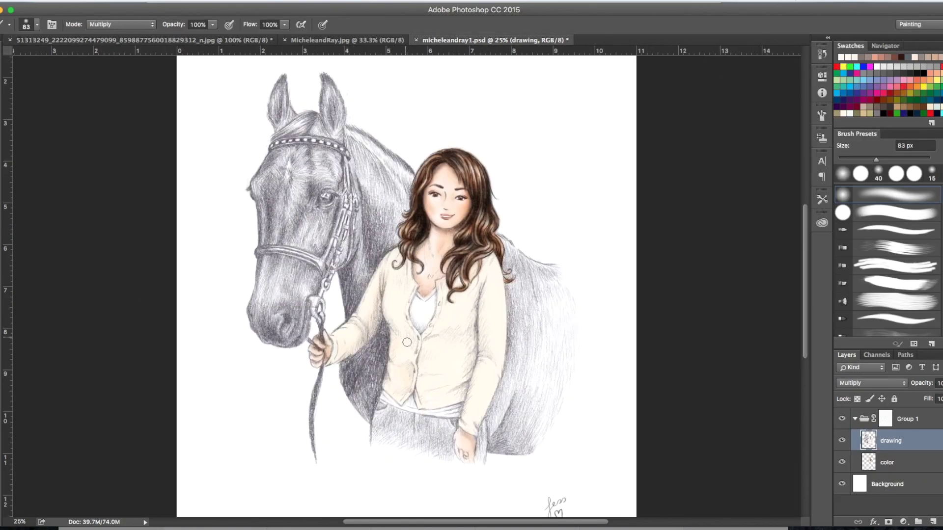
mouse_move(372, 281)
mouse_down()
mouse_move(359, 329)
mouse_move(407, 339)
mouse_up()
drag(472, 319, 467, 410)
drag(425, 339, 420, 414)
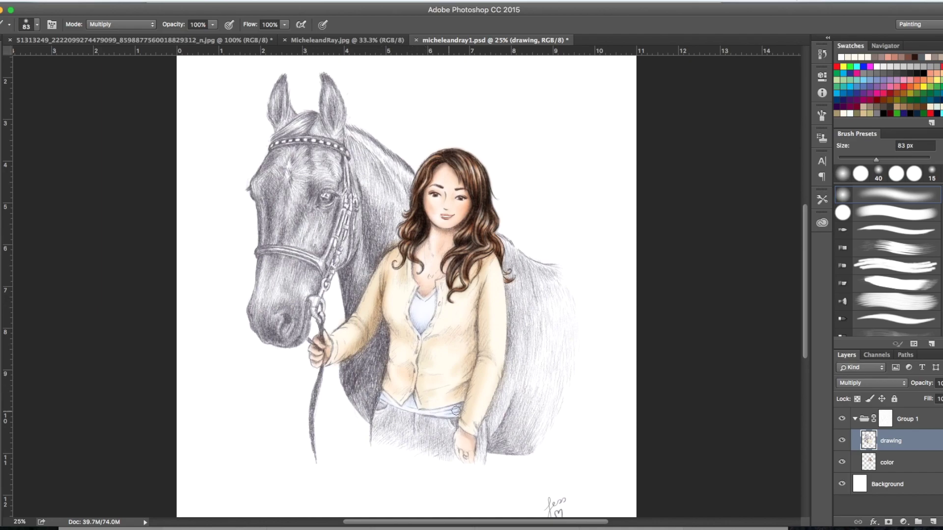
- Paint the jeans dark navy with a 33 px brush and smudge their bottom edge soft
key(bracketleft)
key(bracketleft)
key(bracketleft)
key(bracketleft)
key(bracketleft)
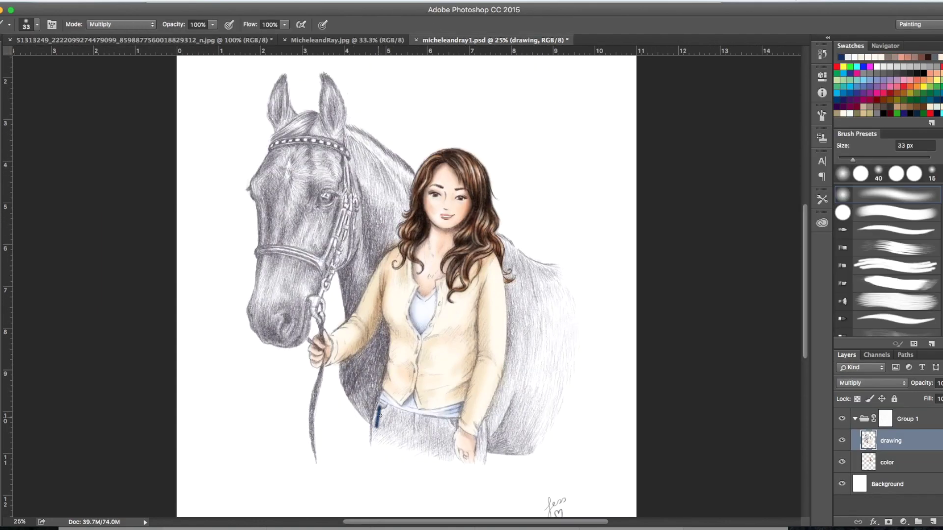
mouse_move(378, 408)
mouse_down()
mouse_move(442, 427)
mouse_move(378, 432)
mouse_move(456, 423)
mouse_move(378, 442)
mouse_move(457, 457)
mouse_move(484, 422)
mouse_up()
key(r)
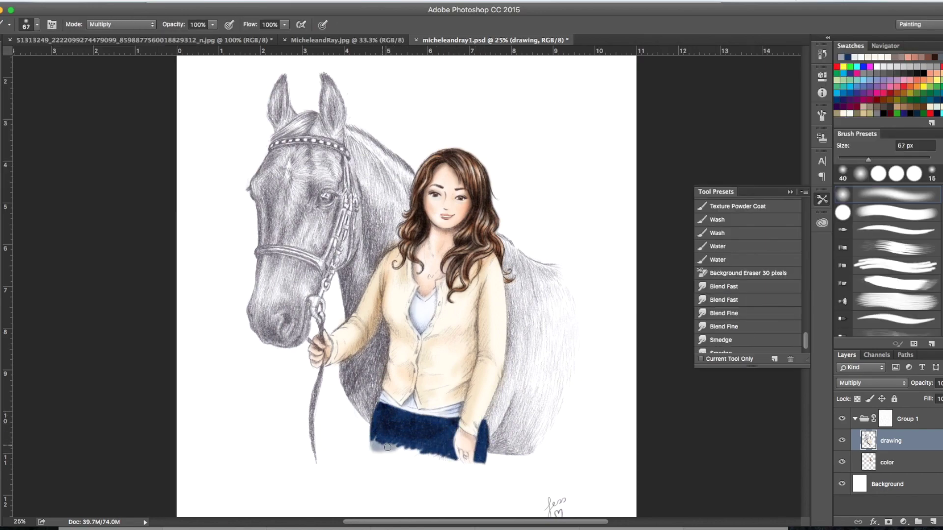
drag(383, 454, 440, 456)
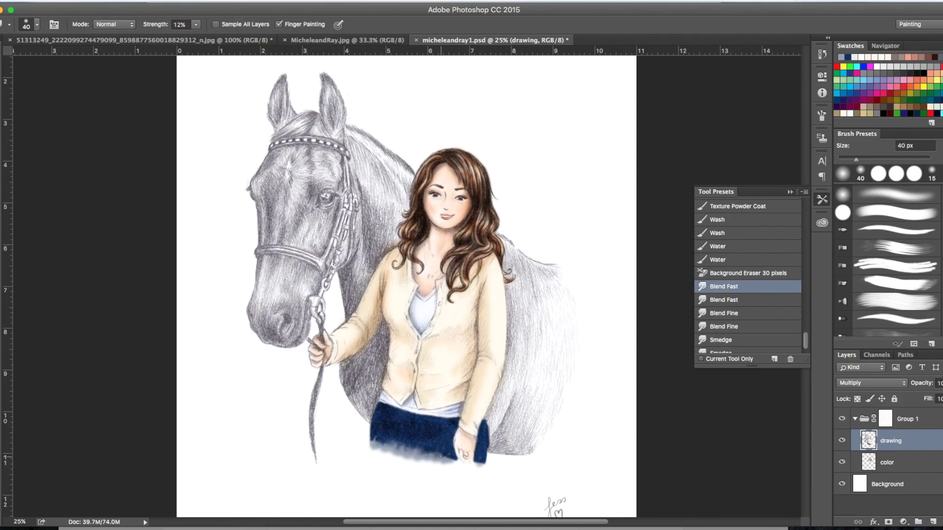
- Save the painting and glance at the reference photo before returning to the painting
key(i)
key(ctrl+s)
key(ctrl+Tab)
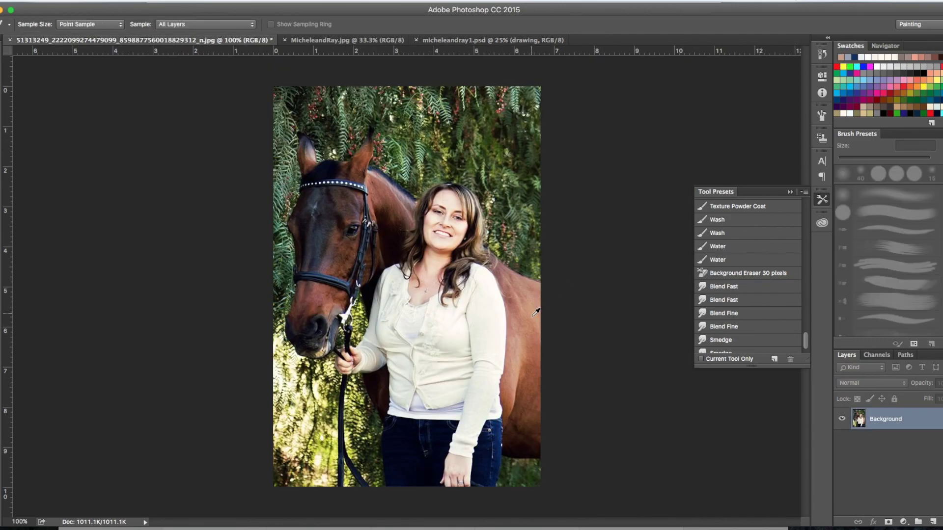
key(ctrl+Tab)
- Brush a base brown over the horse's face, neck, body and ears
key(b)
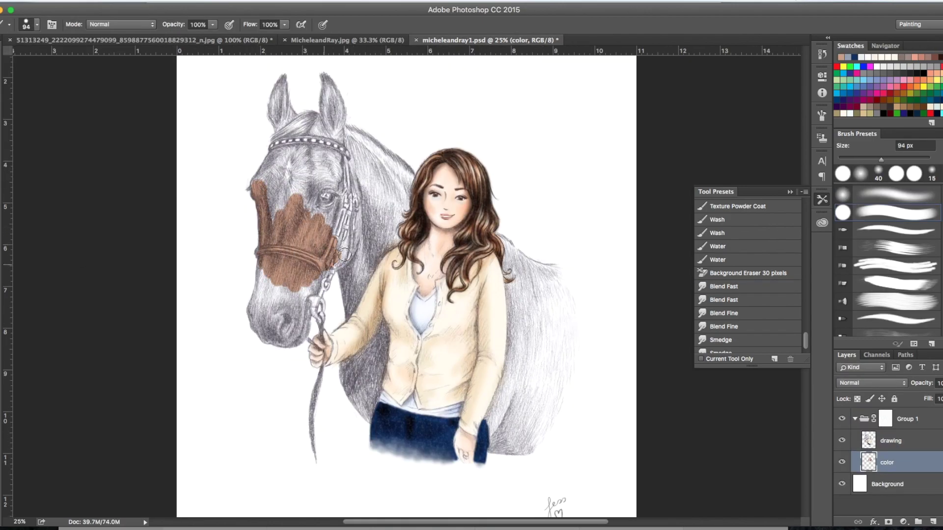
mouse_move(343, 246)
mouse_down()
mouse_move(343, 187)
mouse_move(270, 162)
mouse_move(353, 255)
mouse_move(294, 319)
mouse_move(264, 281)
mouse_move(530, 344)
mouse_move(535, 432)
mouse_move(536, 275)
mouse_move(363, 383)
mouse_up()
key(ctrl+plus)
right_click(328, 292)
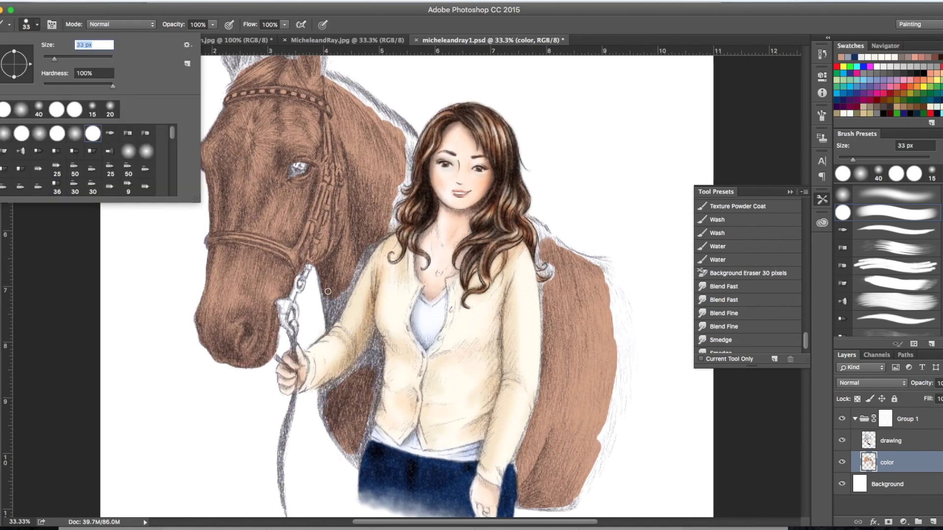
mouse_move(328, 292)
mouse_down()
mouse_move(393, 216)
mouse_move(374, 98)
mouse_move(334, 78)
mouse_up()
drag(539, 246, 544, 301)
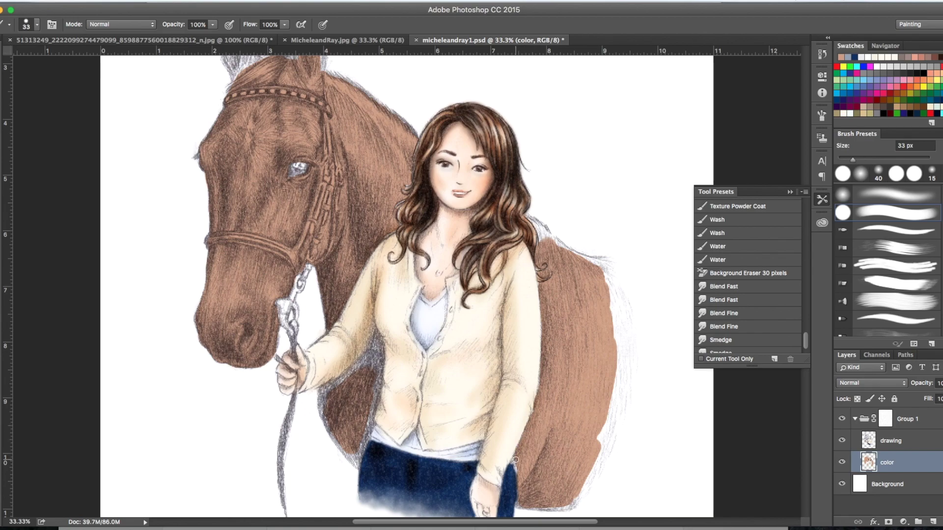
mouse_move(516, 461)
mouse_down()
mouse_move(555, 236)
mouse_move(614, 393)
mouse_up()
mouse_move(324, 353)
mouse_down()
mouse_move(373, 393)
mouse_move(374, 339)
mouse_move(353, 462)
mouse_up()
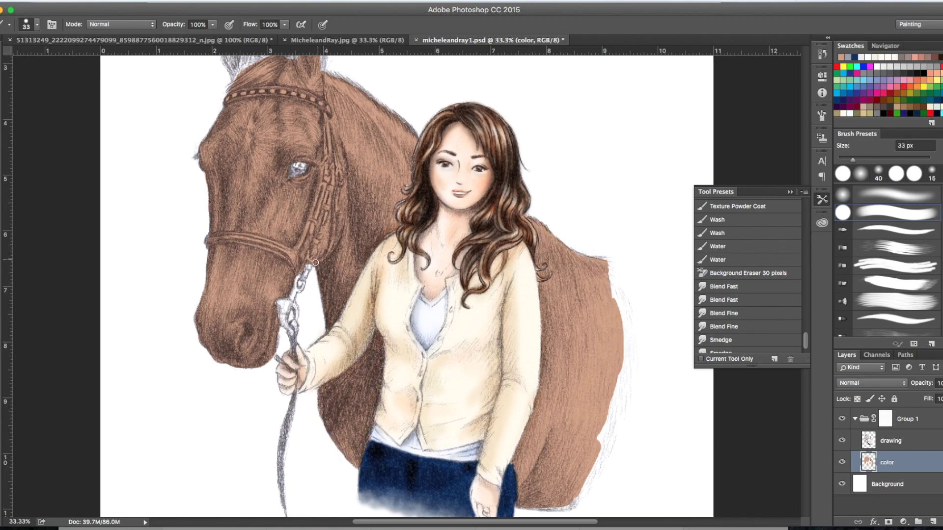
scroll(291, 269, up, 5)
mouse_move(241, 143)
mouse_down()
mouse_move(234, 216)
mouse_move(231, 177)
mouse_up()
drag(304, 133, 297, 148)
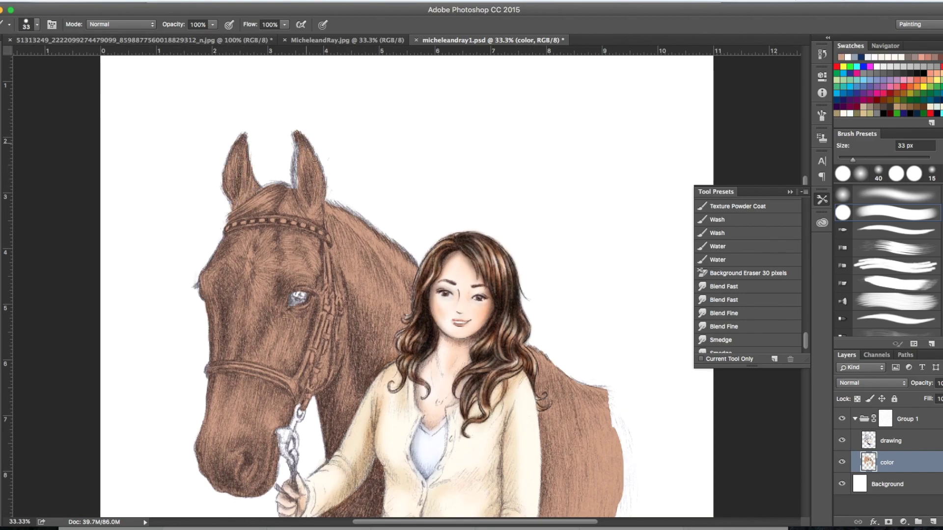
- Enlarge the brush to 172 px and set it to Multiply at 49% opacity
click(142, 40)
click(491, 40)
scroll(344, 270, down, 5)
click(37, 24)
drag(29, 57, 98, 57)
drag(344, 113, 373, 162)
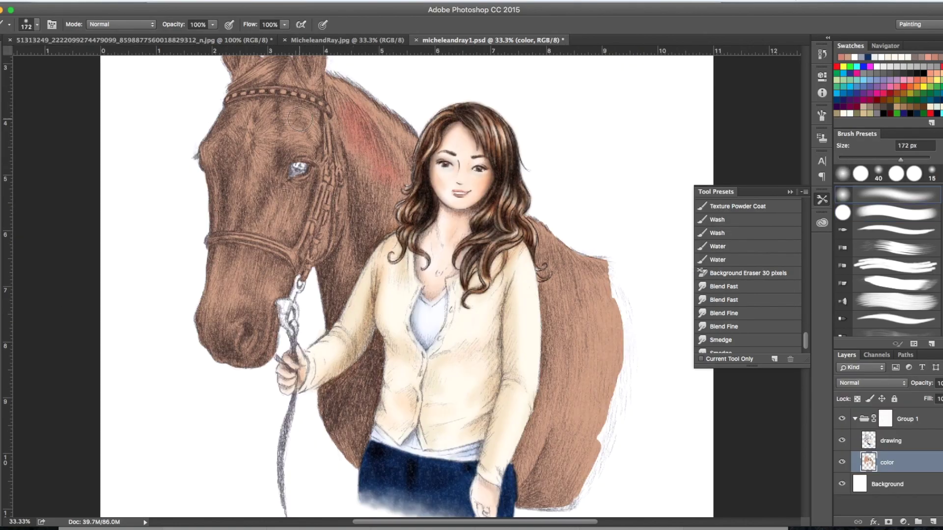
click(120, 24)
click(108, 89)
click(213, 24)
- Shade the horse's face, hindquarters, mane and cheek, shrinking the brush to 70 px
drag(220, 34, 184, 33)
drag(275, 157, 241, 314)
drag(300, 108, 239, 162)
drag(541, 246, 605, 403)
scroll(344, 270, up, 3)
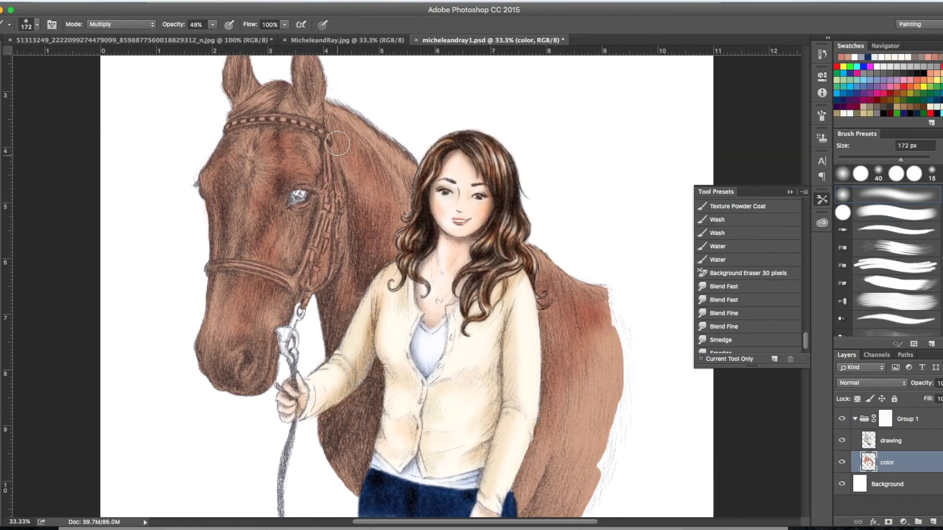
key(bracketleft)
key(bracketleft)
key(bracketleft)
key(bracketleft)
key(bracketleft)
key(bracketleft)
drag(383, 245, 393, 295)
drag(555, 383, 565, 442)
drag(294, 280, 275, 309)
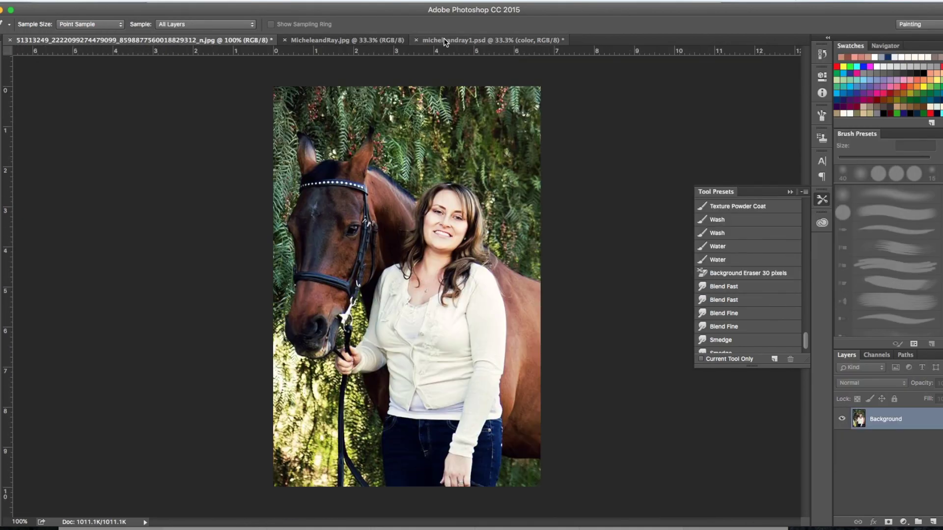
- Sample a reddish colour from the photo and darken the left side of the horse's face
click(444, 40)
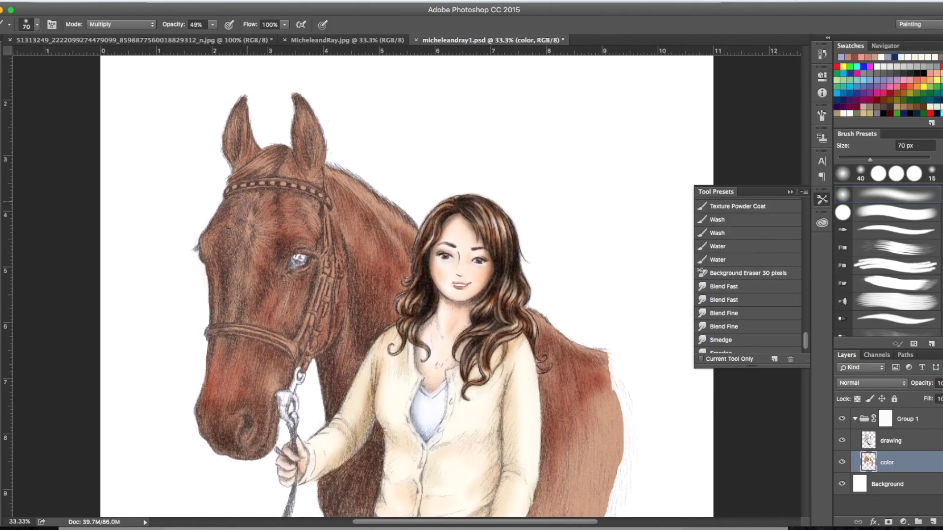
mouse_move(258, 224)
mouse_down()
mouse_move(235, 307)
mouse_move(256, 290)
mouse_up()
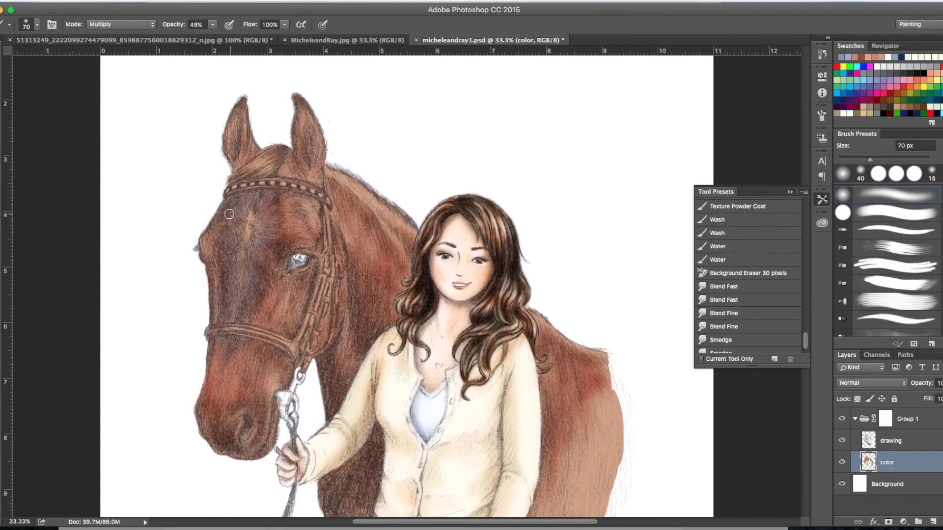
drag(236, 206, 229, 304)
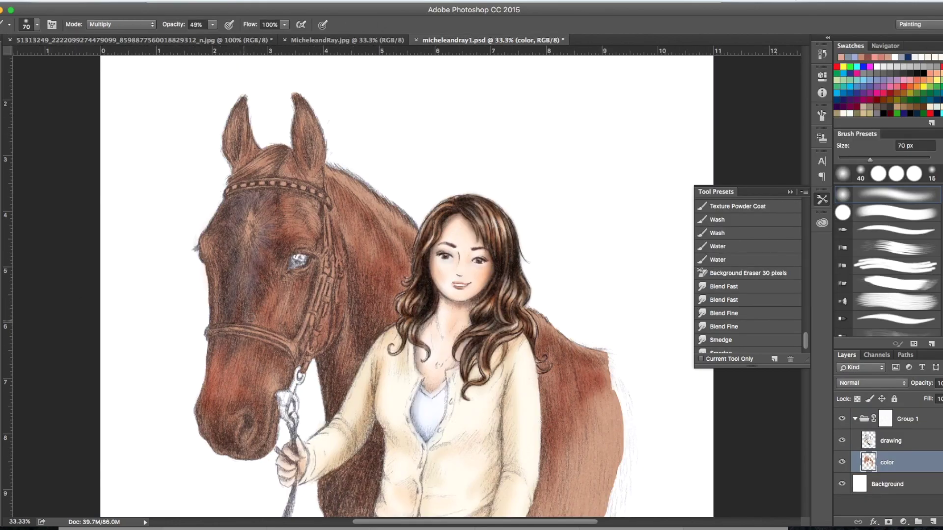
click(723, 286)
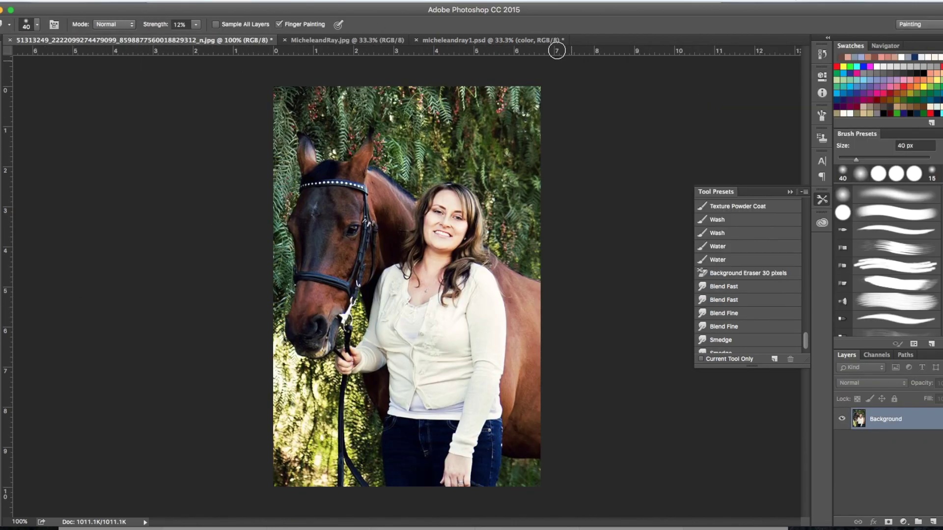
key(b)
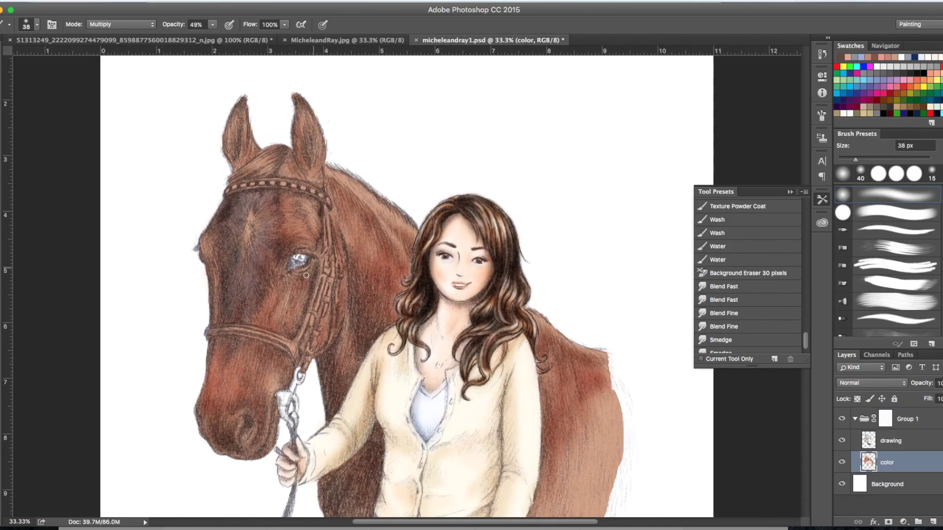
mouse_move(221, 224)
mouse_down()
mouse_move(207, 283)
mouse_move(215, 240)
mouse_move(314, 123)
mouse_move(240, 128)
mouse_move(283, 229)
mouse_move(255, 295)
mouse_move(276, 373)
mouse_move(231, 442)
mouse_move(339, 343)
mouse_move(359, 275)
mouse_move(233, 275)
mouse_up()
- With a 31 px brush, darken the horse's forehead, both ears and neck
key(bracketleft)
key(bracketleft)
key(bracketleft)
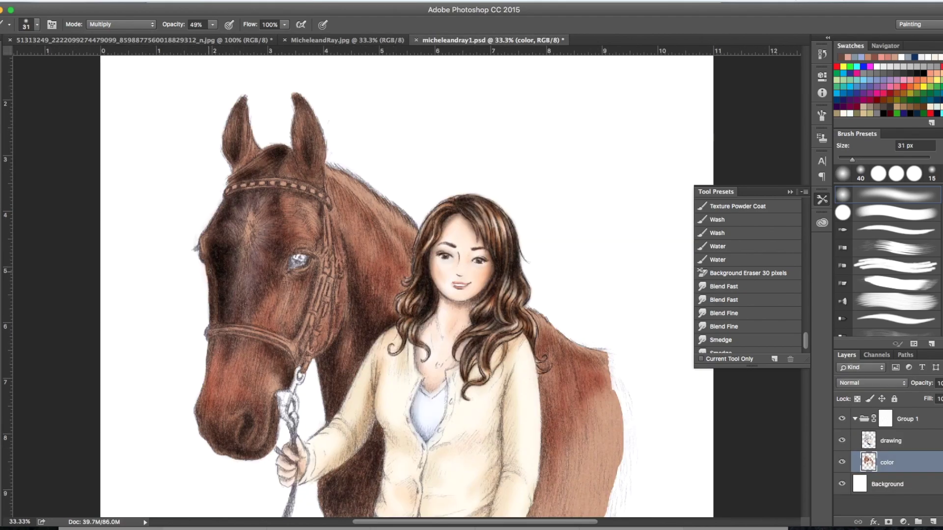
drag(278, 175, 231, 167)
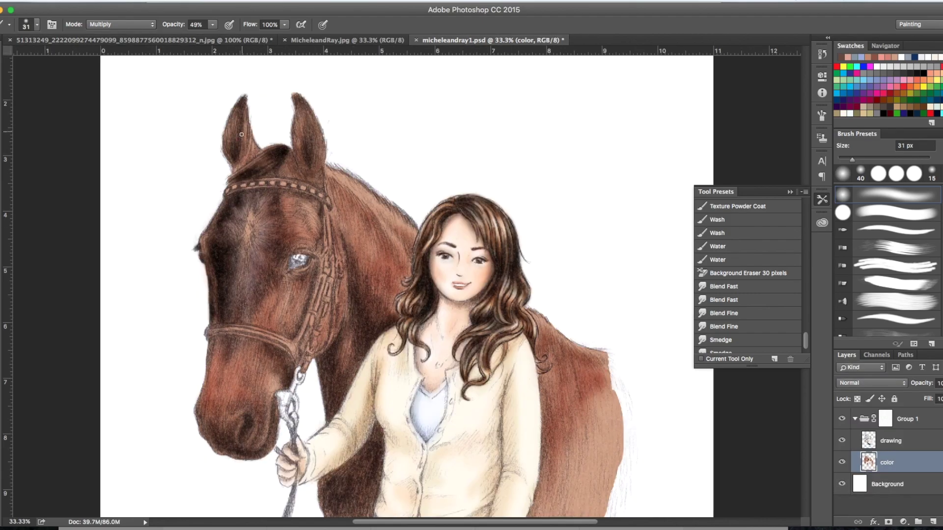
drag(228, 152, 248, 101)
drag(295, 93, 320, 177)
drag(295, 172, 297, 93)
drag(351, 194, 410, 253)
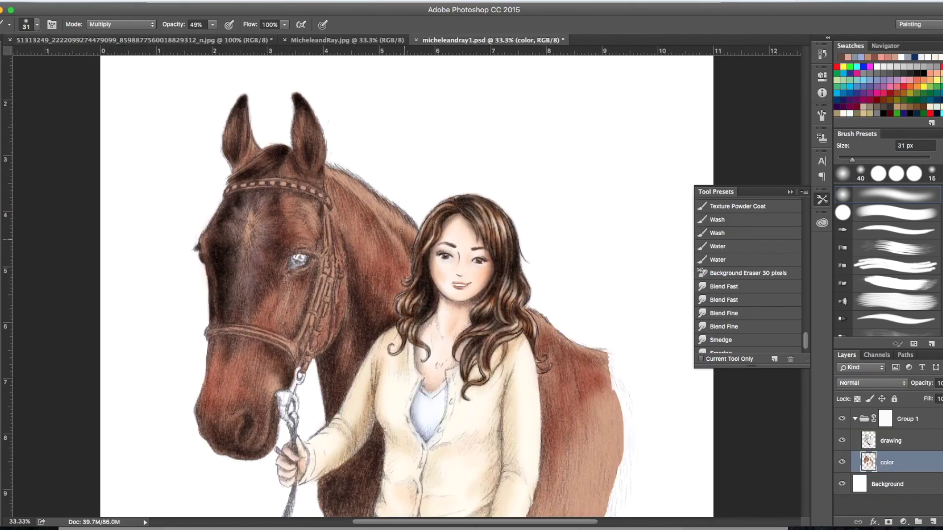
mouse_move(327, 164)
mouse_down()
mouse_move(417, 228)
mouse_move(408, 223)
mouse_up()
key(Return)
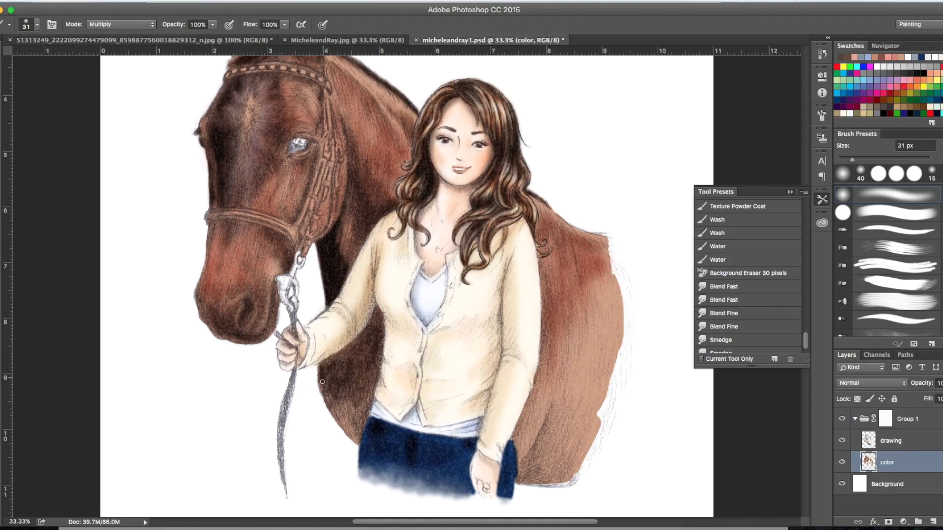
- Deepen shading on the neck behind the woman's arm, the forehead and the face
drag(322, 382, 346, 422)
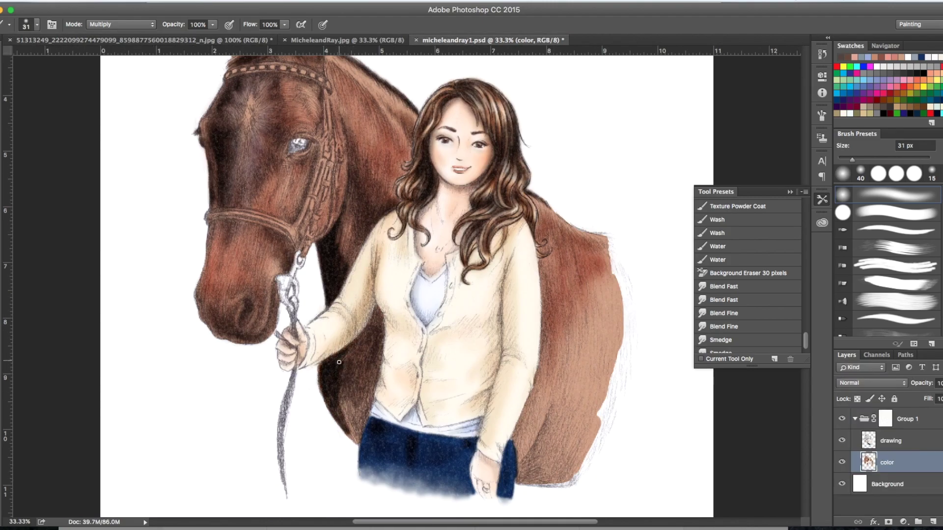
drag(344, 348, 346, 430)
mouse_move(284, 101)
mouse_down()
mouse_move(304, 84)
mouse_move(283, 143)
mouse_move(320, 108)
mouse_move(282, 129)
mouse_up()
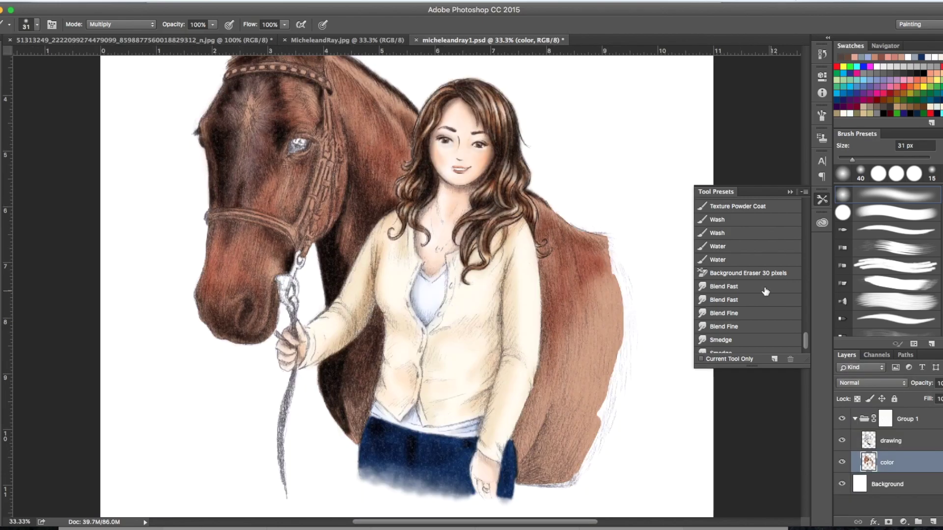
click(724, 286)
key(super+minus)
key(ctrl+Tab)
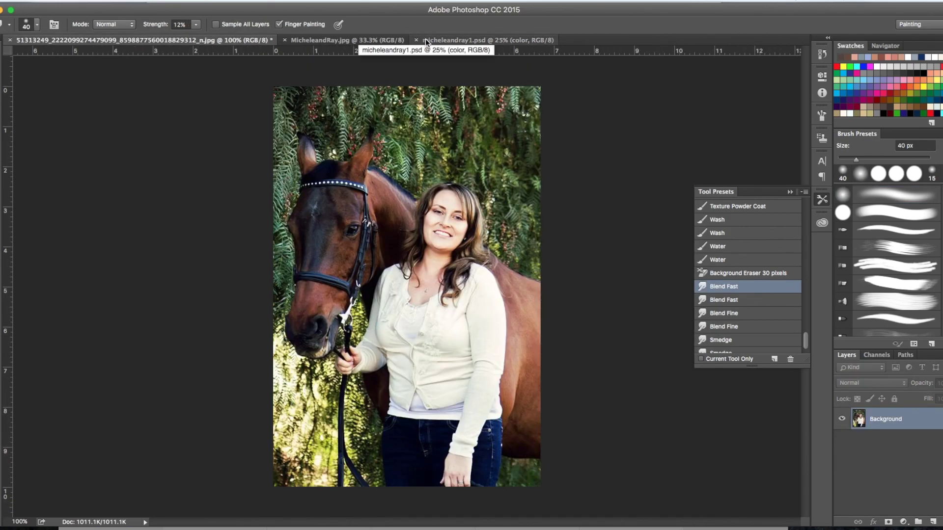
click(425, 40)
key(b)
drag(295, 196, 300, 250)
mouse_move(319, 187)
mouse_down()
mouse_move(339, 152)
mouse_move(294, 226)
mouse_up()
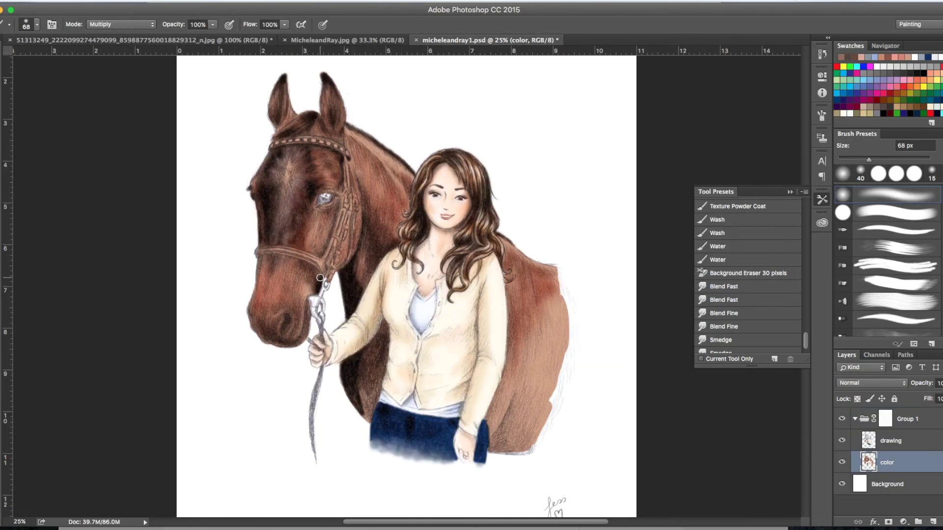
- At 41% opacity, darken the horse's head, neck, rump and back
drag(329, 133, 280, 118)
mouse_move(364, 295)
mouse_down()
mouse_move(378, 231)
mouse_move(363, 177)
mouse_up()
key(4)
key(1)
drag(354, 138, 393, 216)
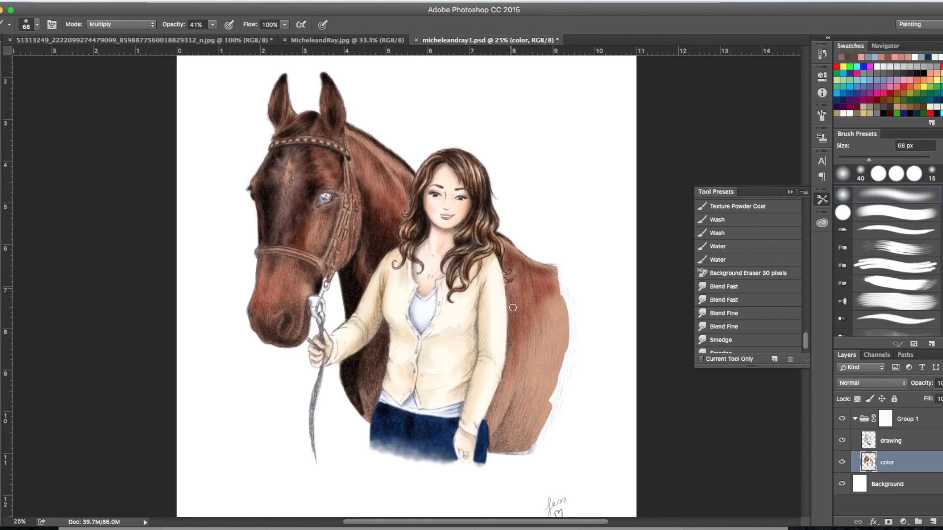
drag(516, 296, 511, 442)
drag(540, 304, 515, 433)
drag(496, 349, 520, 447)
- Deepen shading on the shoulder, neck, cheek along the bridle and rump
drag(369, 353, 373, 423)
mouse_move(349, 133)
mouse_down()
mouse_move(398, 183)
mouse_move(364, 216)
mouse_up()
drag(339, 191, 309, 251)
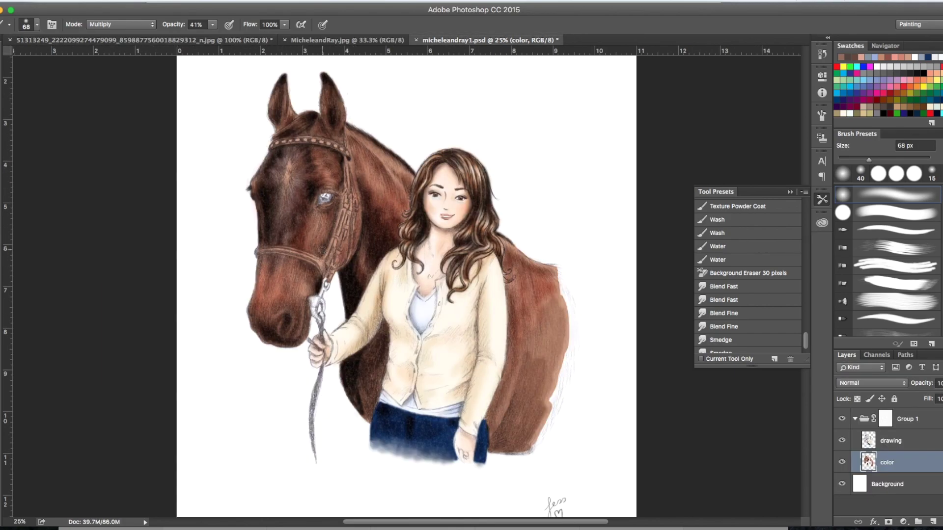
mouse_move(322, 250)
mouse_down()
mouse_move(319, 216)
mouse_move(304, 283)
mouse_up()
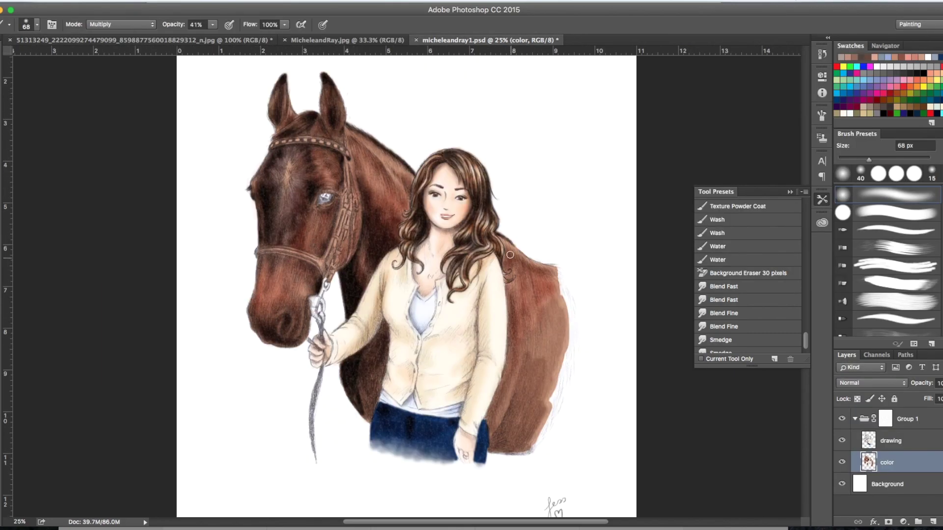
drag(511, 295, 496, 422)
drag(531, 373, 496, 447)
drag(358, 192, 351, 260)
- Slightly darken the forehead and sample a light peach colour for the star marking
click(69, 284)
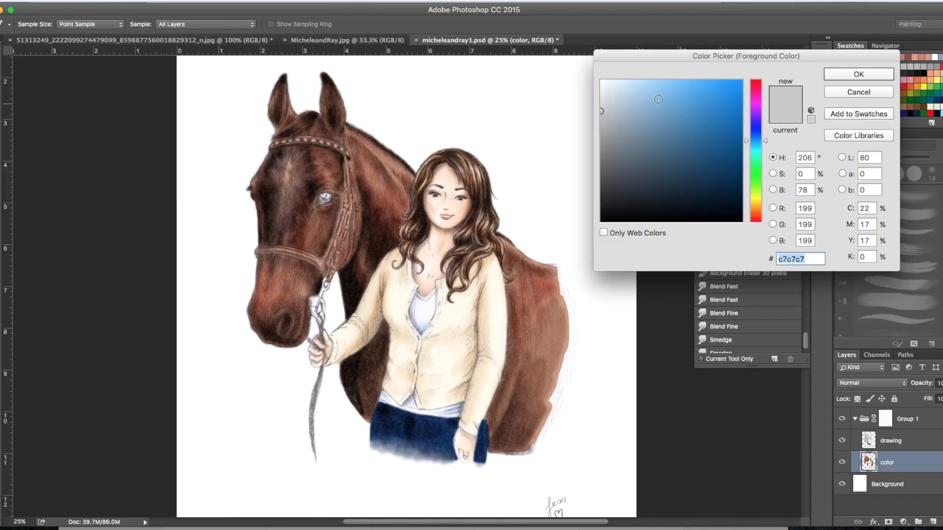
key(Return)
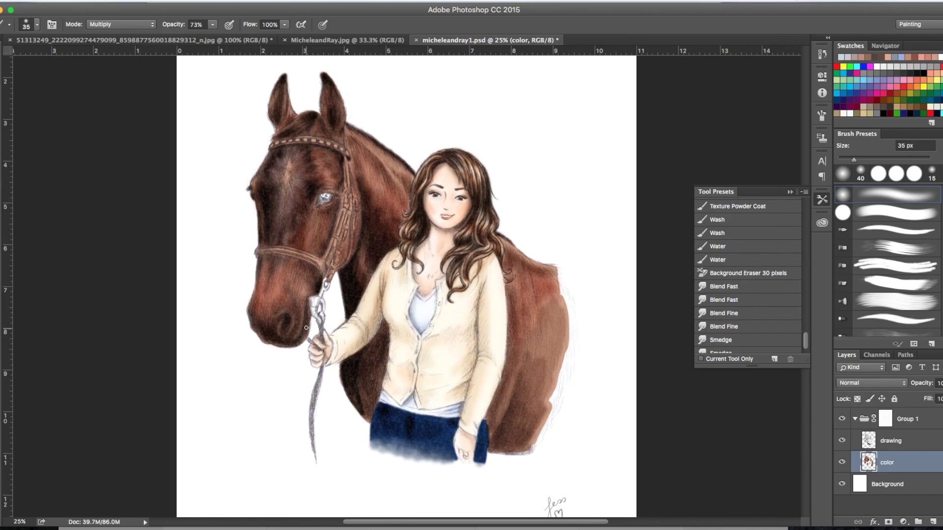
click(240, 40)
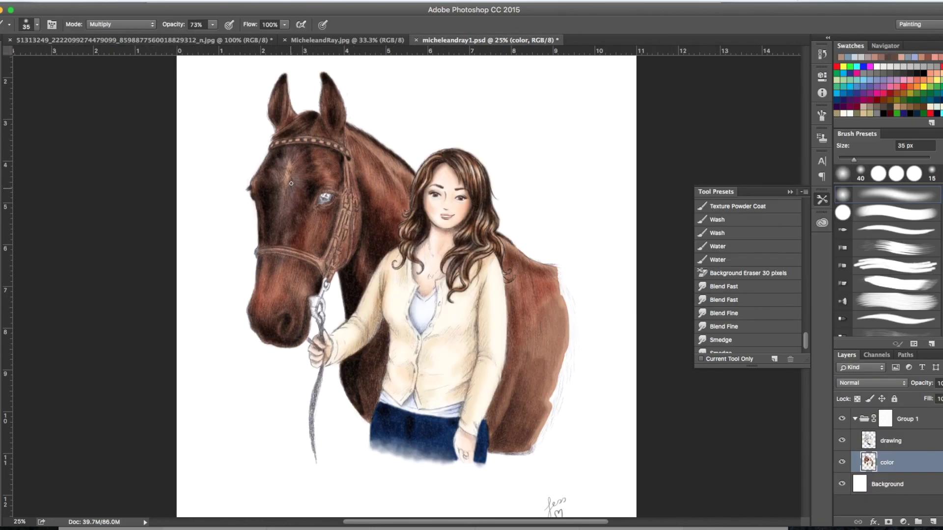
drag(292, 183, 290, 203)
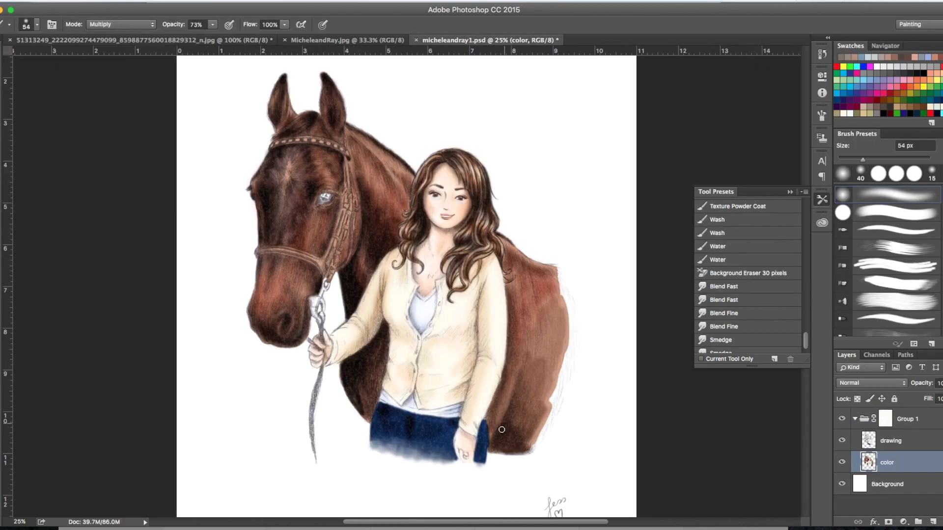
key(i)
click(859, 74)
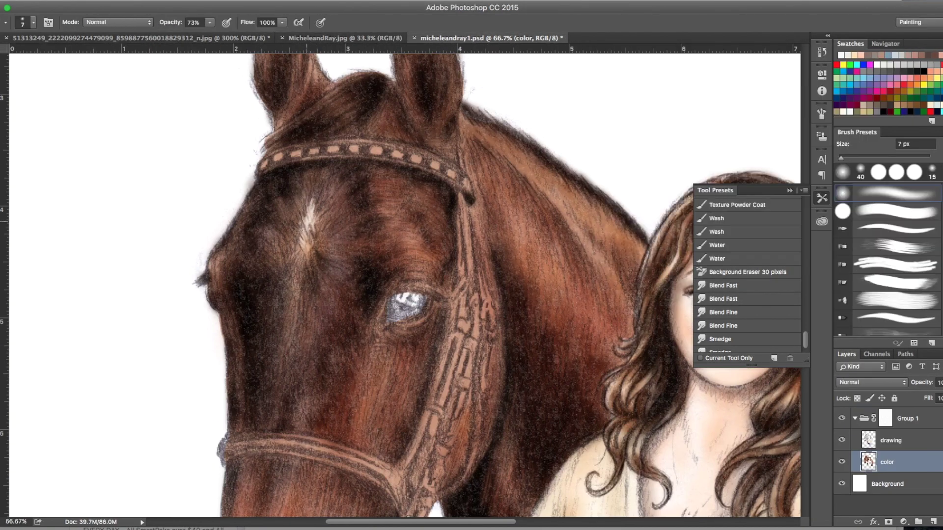
- Shrink the brush to 4 px and flip repeatedly between micheleandray1.psd and the reference photo
key(bracketleft)
key(bracketleft)
key(bracketleft)
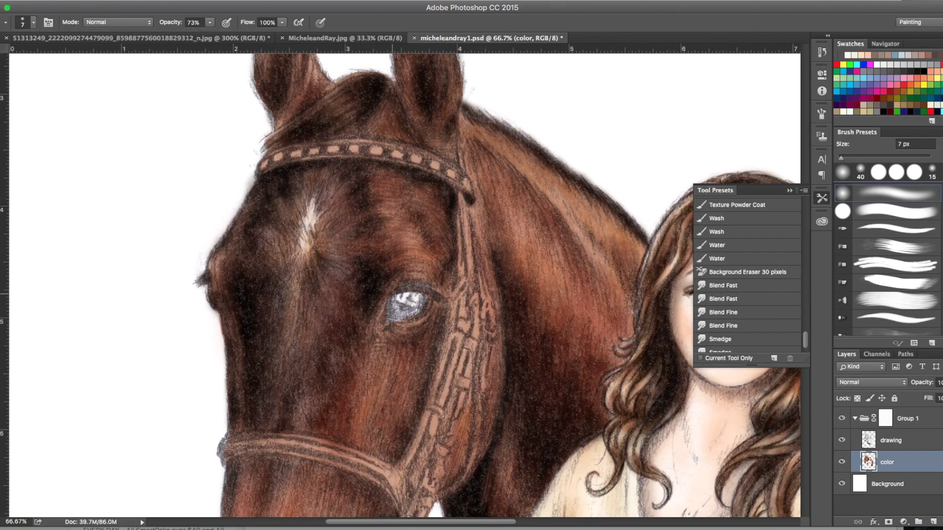
click(147, 38)
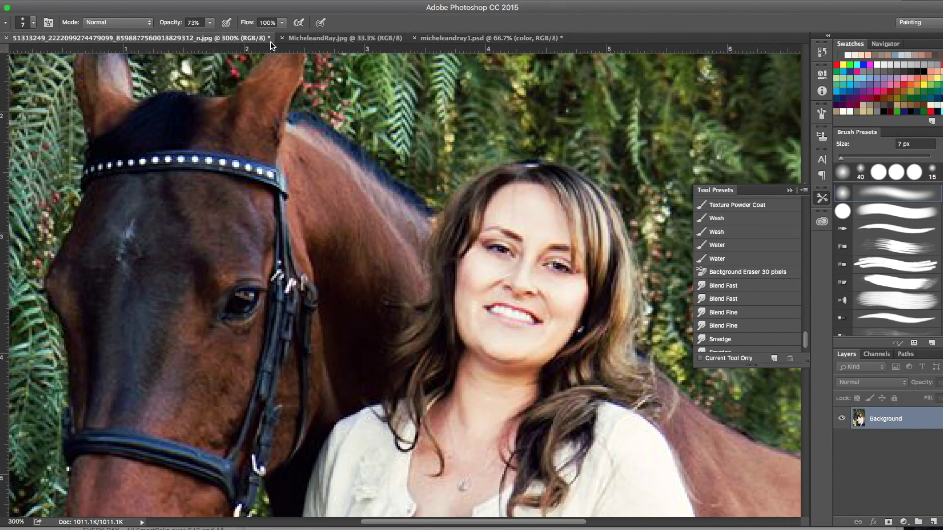
click(443, 38)
click(248, 40)
click(443, 38)
click(148, 38)
click(443, 38)
key(ctrl+Tab)
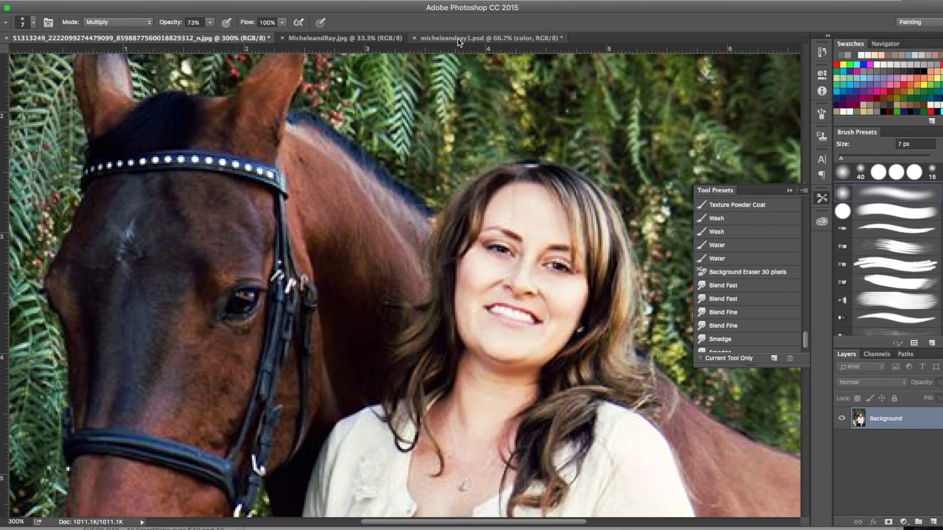
key(ctrl+shift+Tab)
key(ctrl+Tab)
key(ctrl+shift+Tab)
key(ctrl+Tab)
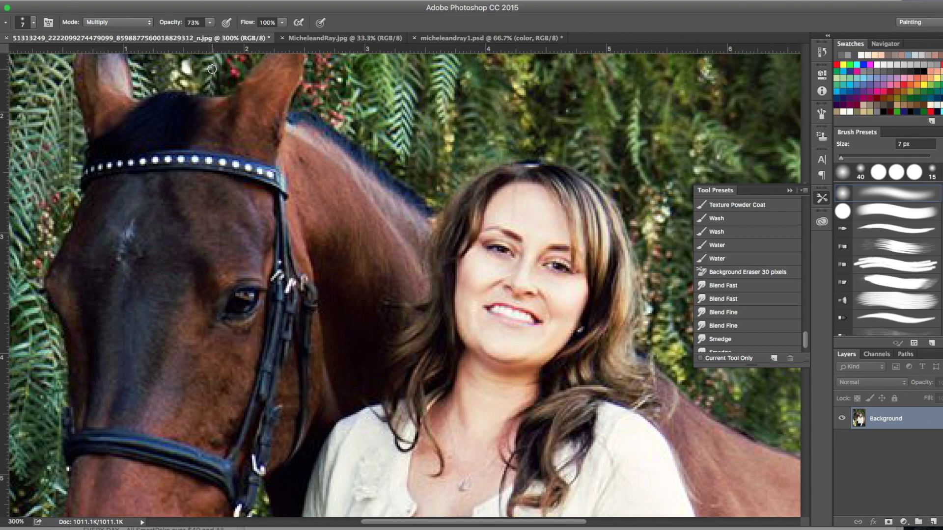
key(ctrl+shift+Tab)
key(ctrl+Tab)
key(ctrl+shift+Tab)
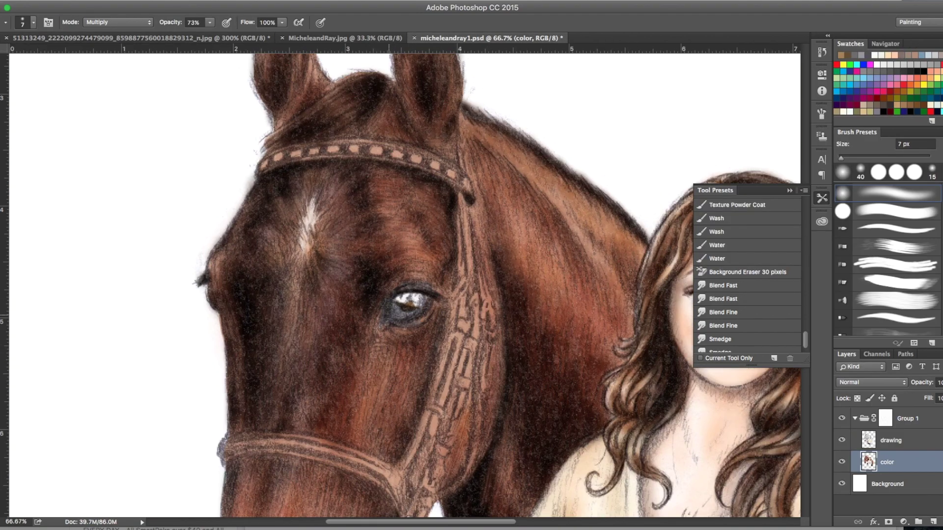
- Sample a colour from the horse and set the brush to 100% opacity
drag(388, 314, 398, 301)
key(ctrl+Tab)
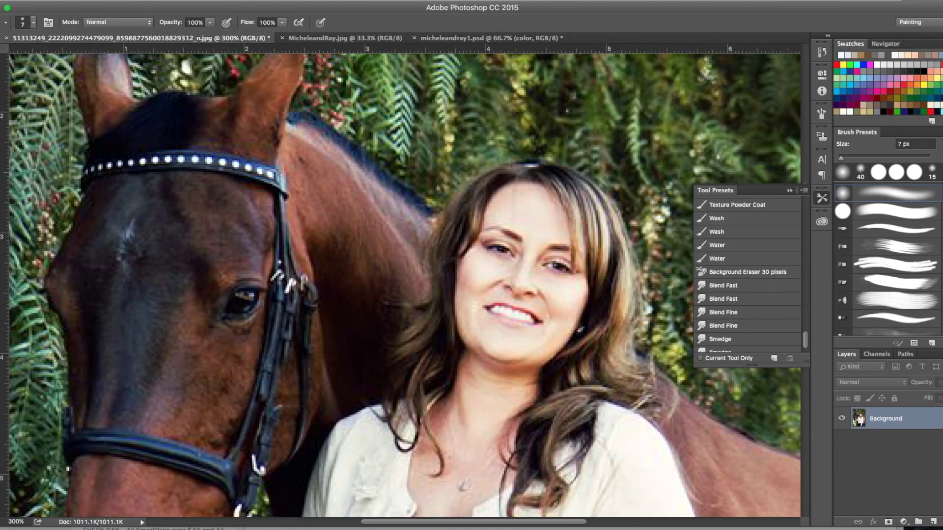
key(ctrl+shift+Tab)
key(0)
key(ctrl+Tab)
- Pick a new colour and set the brush to 37% opacity
key(i)
key(ctrl+shift+Tab)
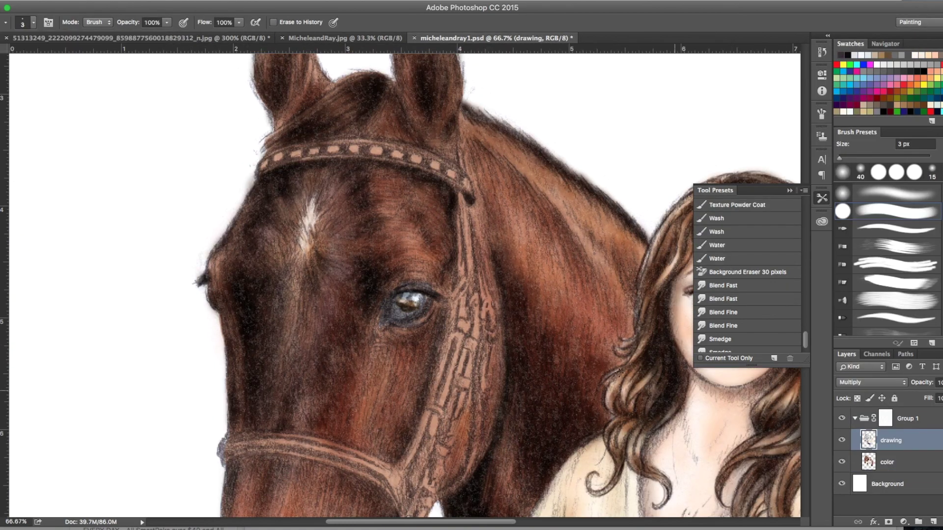
key(Return)
key(b)
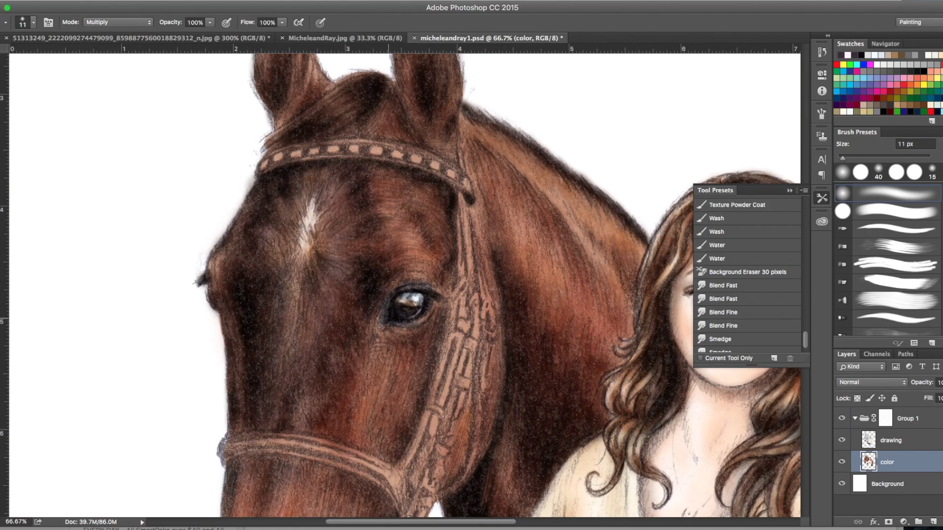
key(ctrl+Tab)
key(ctrl+shift+Tab)
key(3)
key(7)
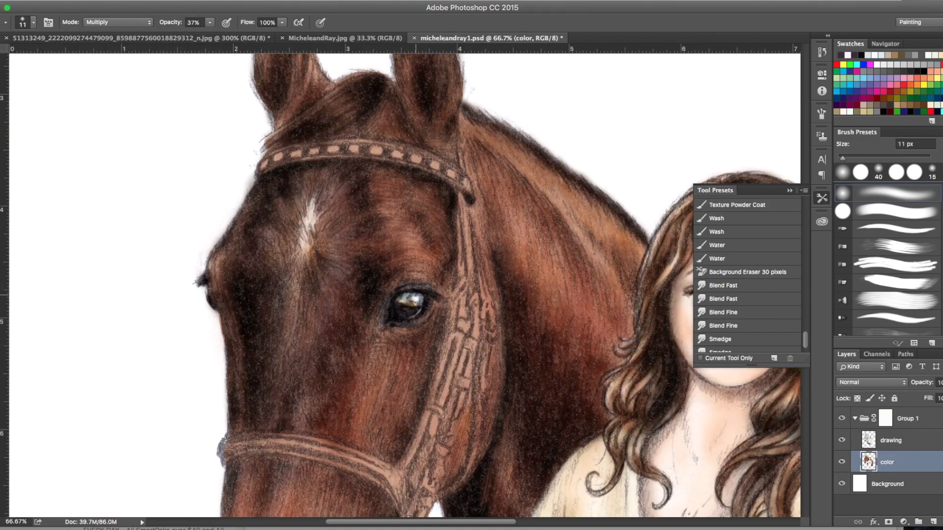
- At 58% opacity, darken the horse's forehead around the white star
key(ctrl+shift+Tab)
key(ctrl+Tab)
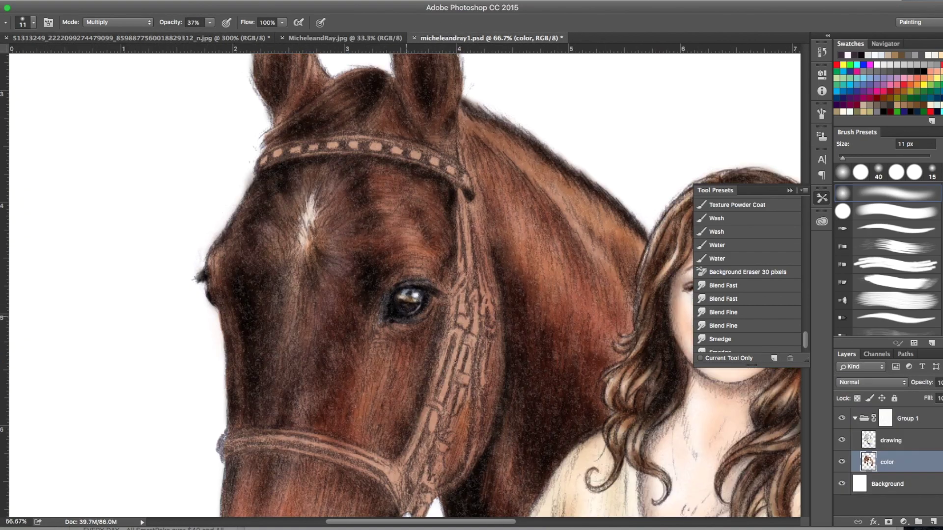
key(ctrl+shift+Tab)
key(ctrl+Tab)
key(ctrl+shift+Tab)
key(ctrl+Tab)
key(5)
key(8)
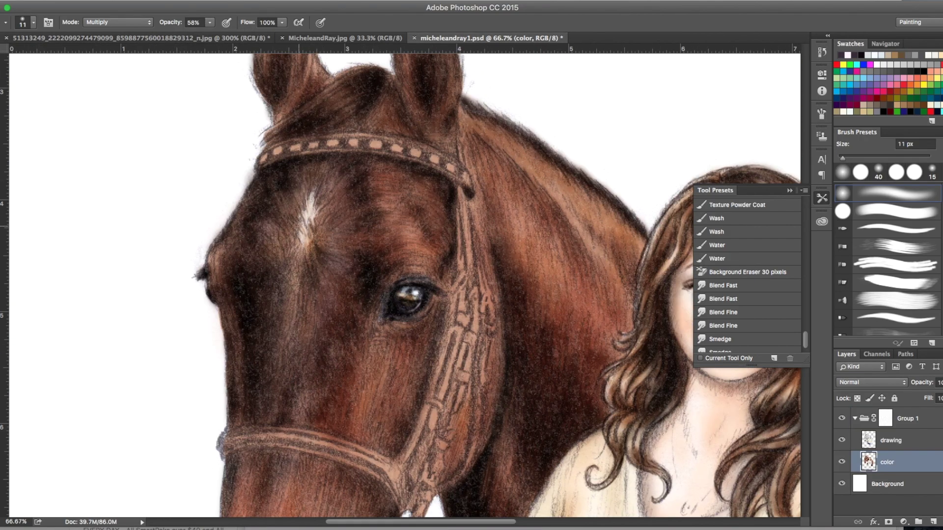
drag(265, 229, 270, 227)
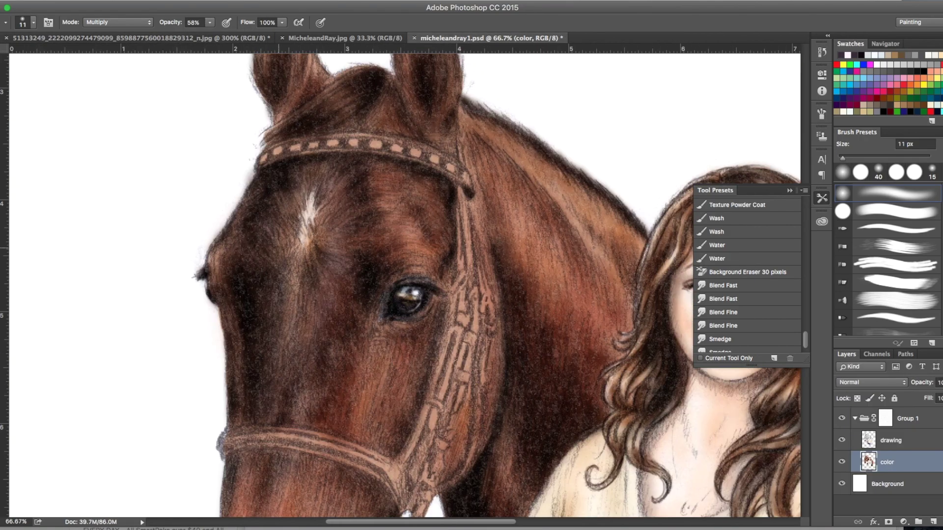
- Fit the whole illustration in view and deepen the reddish-brown on the horse's back and flank
key(ctrl+shift+Tab)
key(ctrl+Tab)
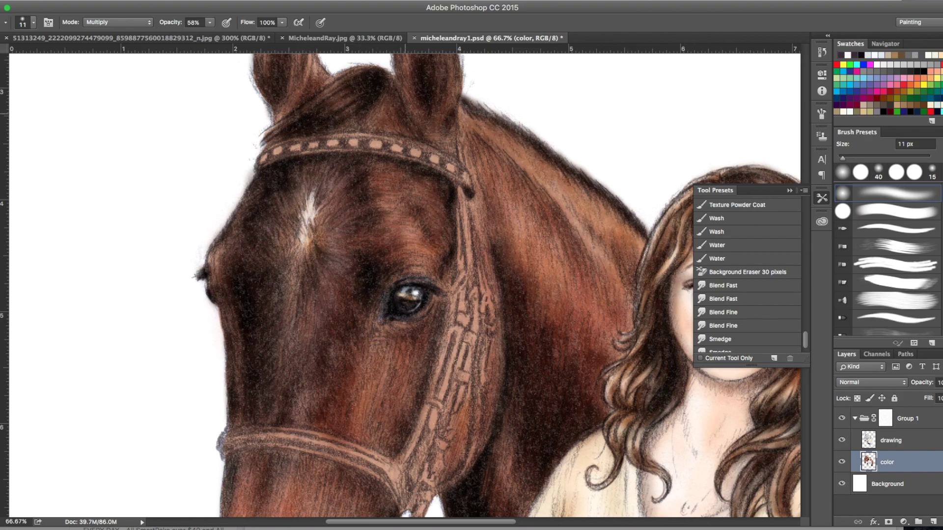
key(ctrl+0)
key(ctrl+shift+Tab)
key(ctrl+Tab)
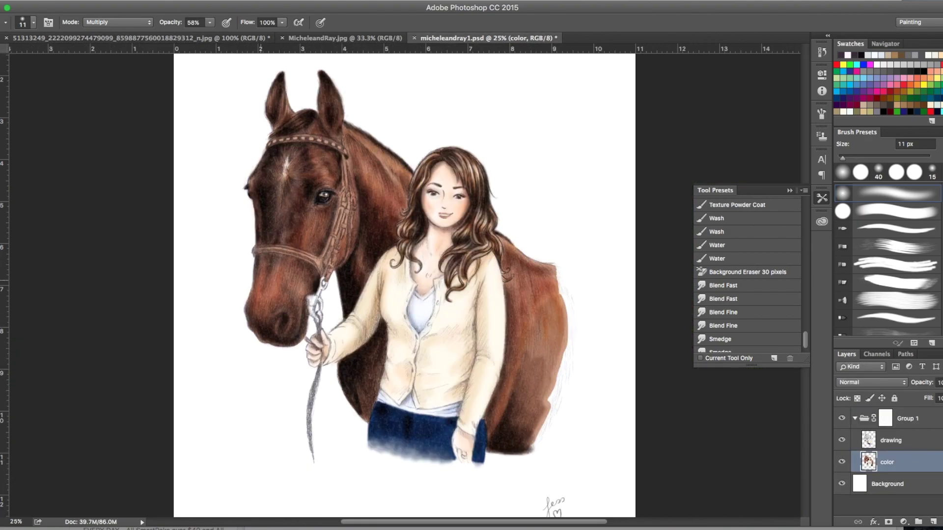
drag(521, 280, 538, 314)
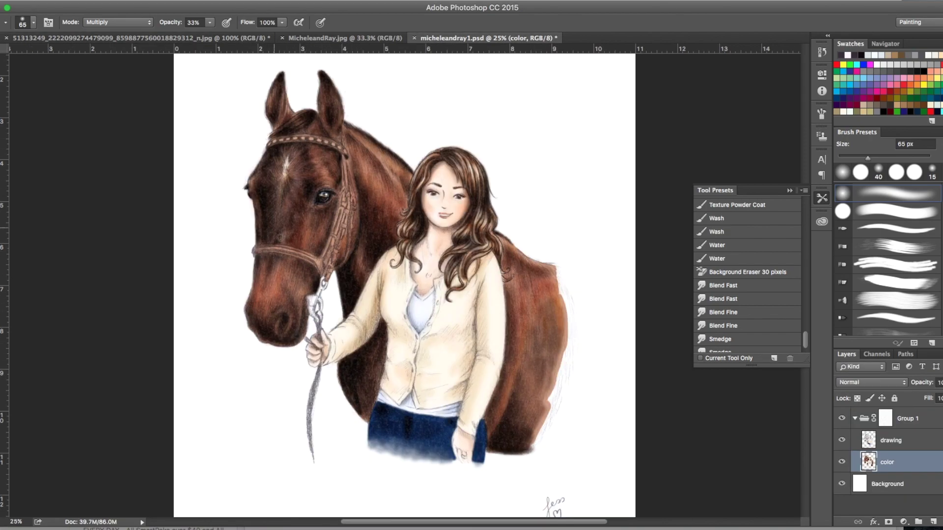
- Pick light pink skin tones for the girl's face and chest
alt+click(450, 176)
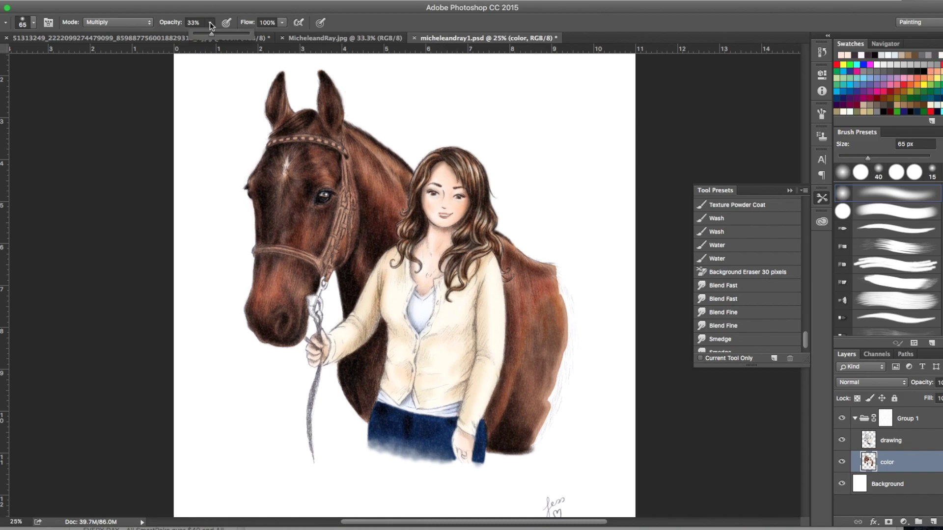
alt+click(442, 201)
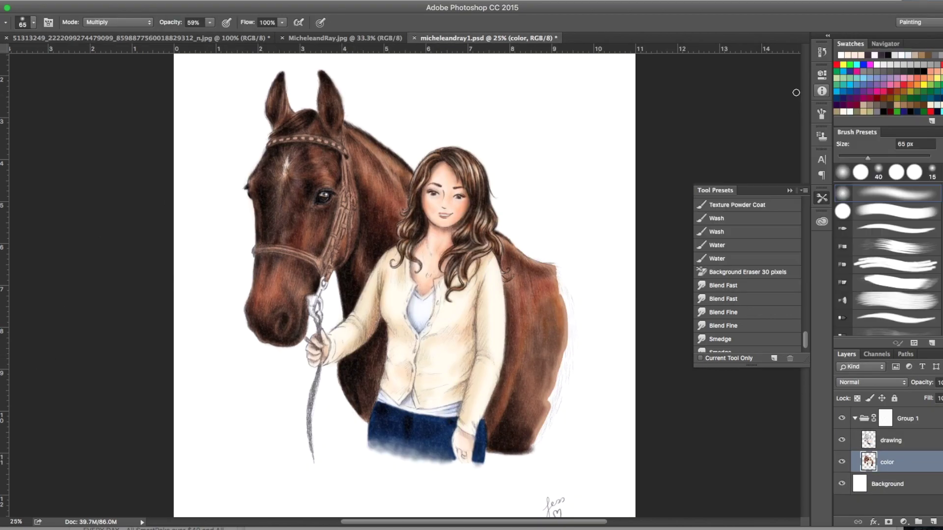
click(22, 22)
- Switch the brush to Normal mode at 12 px for the bridle
key(ctrl+plus)
click(118, 22)
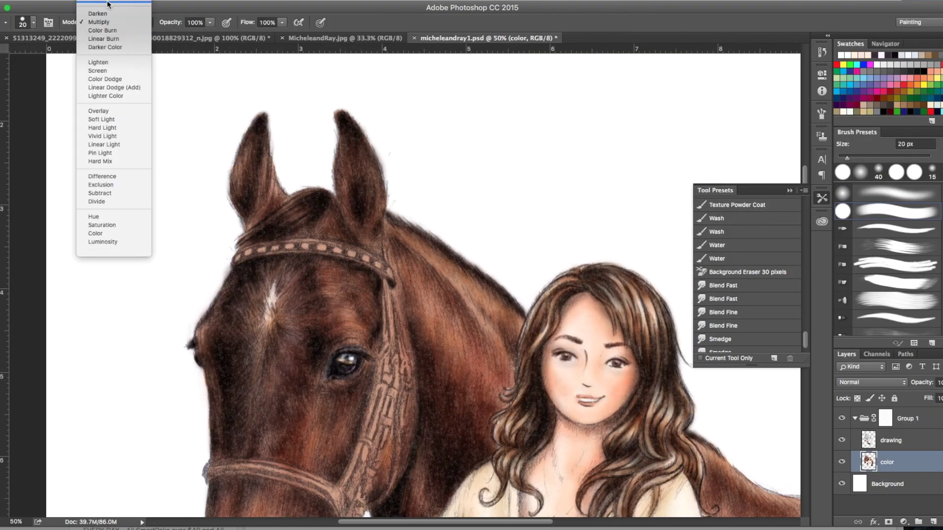
click(93, 8)
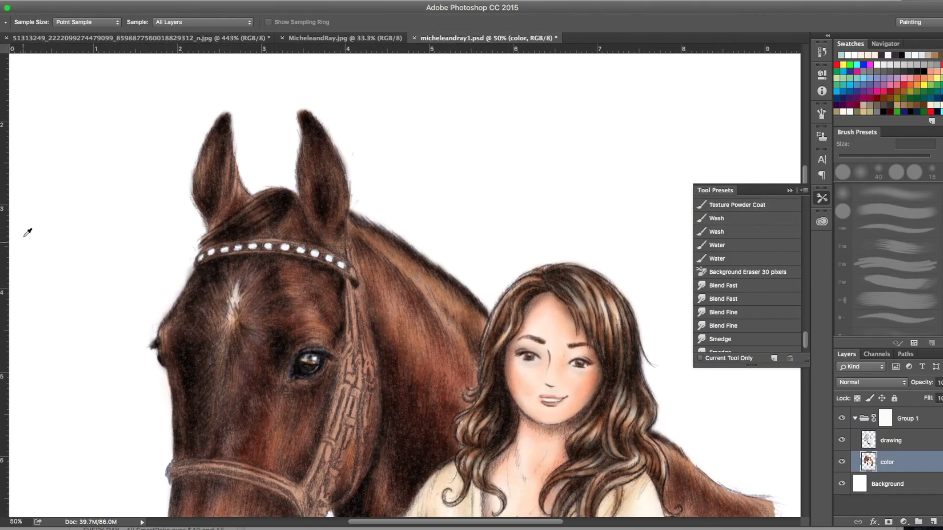
click(22, 22)
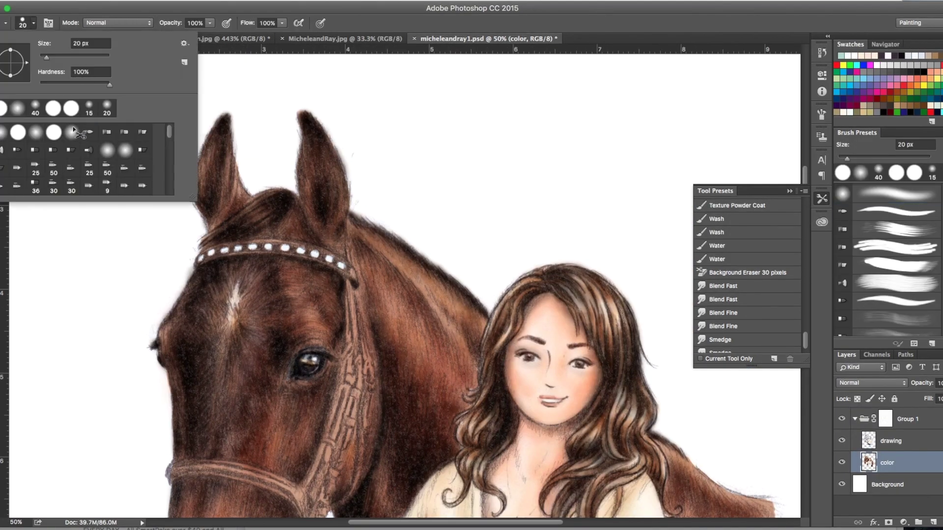
key(Escape)
- Paint navy blue over the studded browband
drag(349, 268, 325, 251)
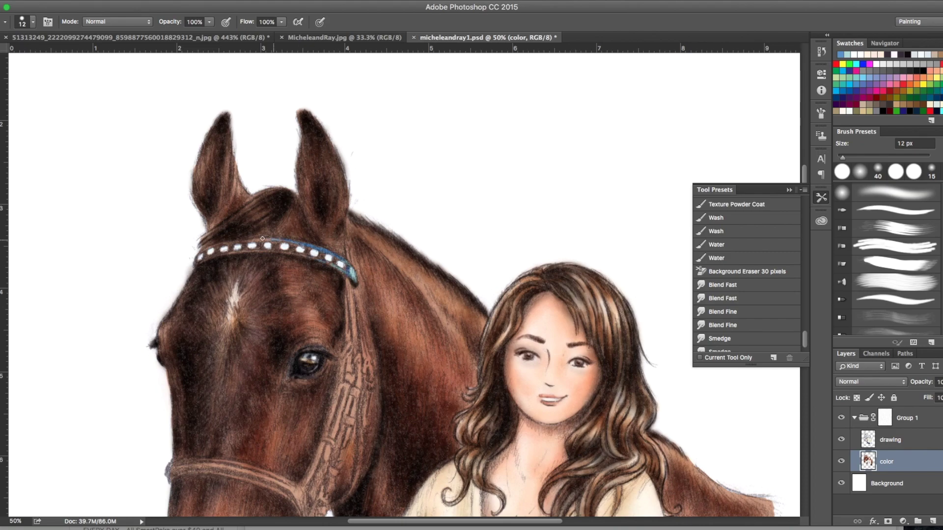
drag(263, 238, 258, 241)
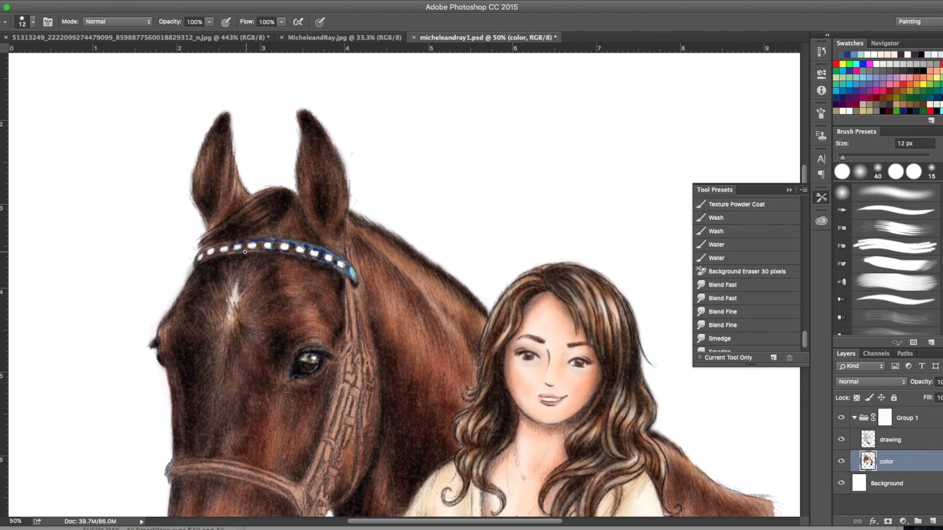
key(ctrl+plus)
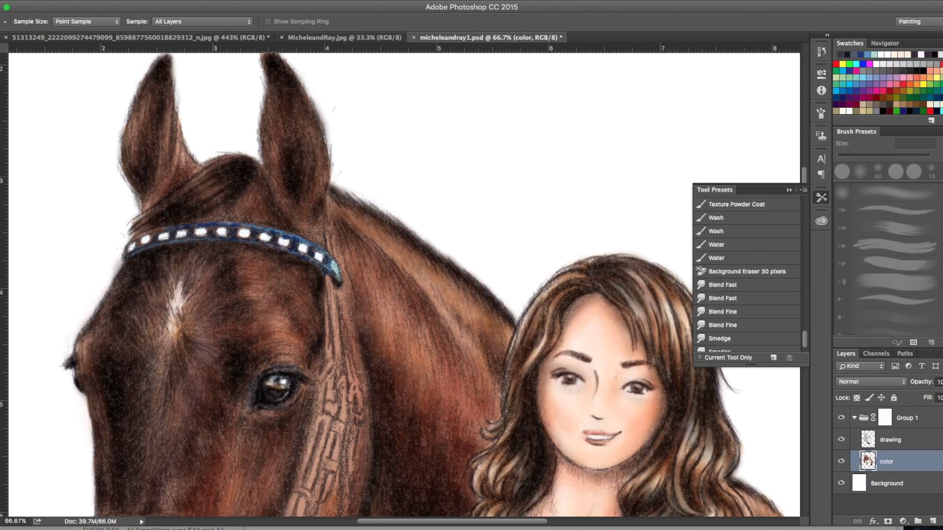
key(ctrl+minus)
key(ctrl+minus)
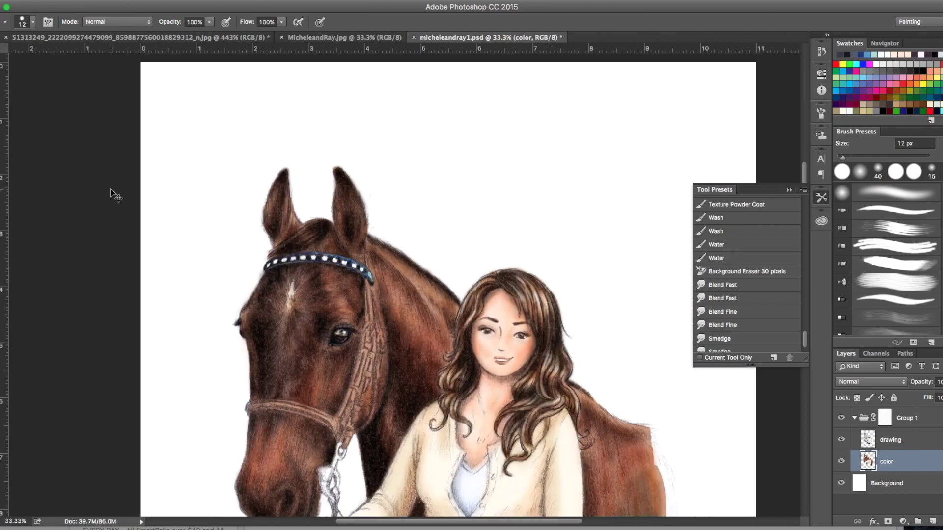
key(ctrl+plus)
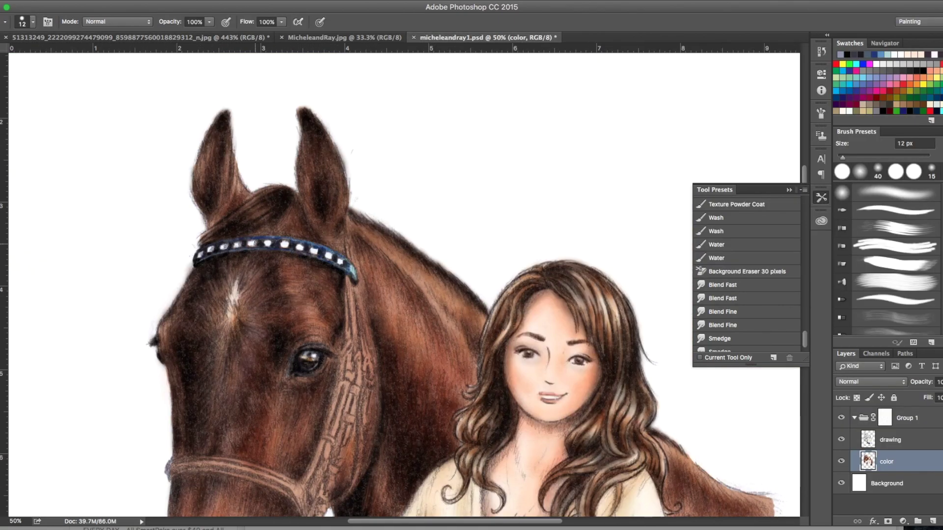
- Paint the start of the blue cheek strap below the browband, matching the reference photo
key(ctrl+plus)
key(ctrl+shift+Tab)
mouse_move(335, 284)
mouse_down()
mouse_move(340, 373)
mouse_move(327, 285)
mouse_up()
key(ctrl+Tab)
key(ctrl+shift+Tab)
key(ctrl+Tab)
- Darken the bridle's cheek strap with dark blue strokes, checking it against the reference photo
scroll(402, 285, down, 3)
key(ctrl+shift+Tab)
key(ctrl+Tab)
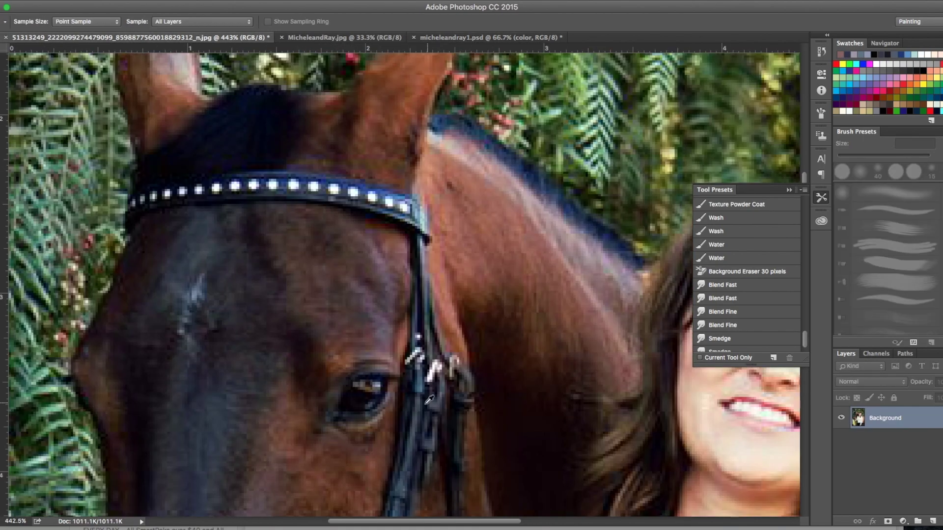
click(341, 32)
key(ctrl+Tab)
click(340, 31)
key(ctrl+Tab)
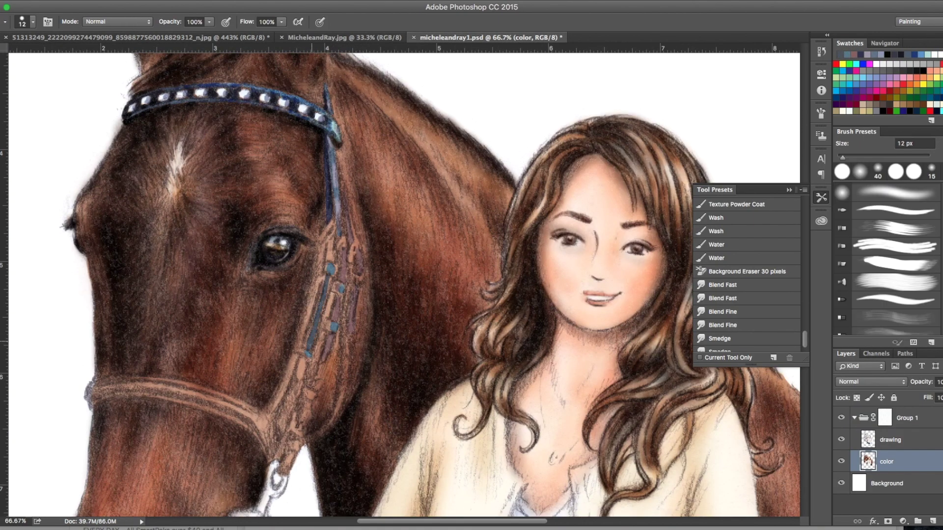
mouse_move(332, 241)
mouse_down()
mouse_move(301, 378)
mouse_move(334, 319)
mouse_up()
drag(355, 254, 349, 324)
key(ctrl+shift+Tab)
key(ctrl+Tab)
mouse_move(322, 246)
mouse_down()
mouse_move(295, 365)
mouse_move(272, 417)
mouse_up()
drag(324, 294, 308, 385)
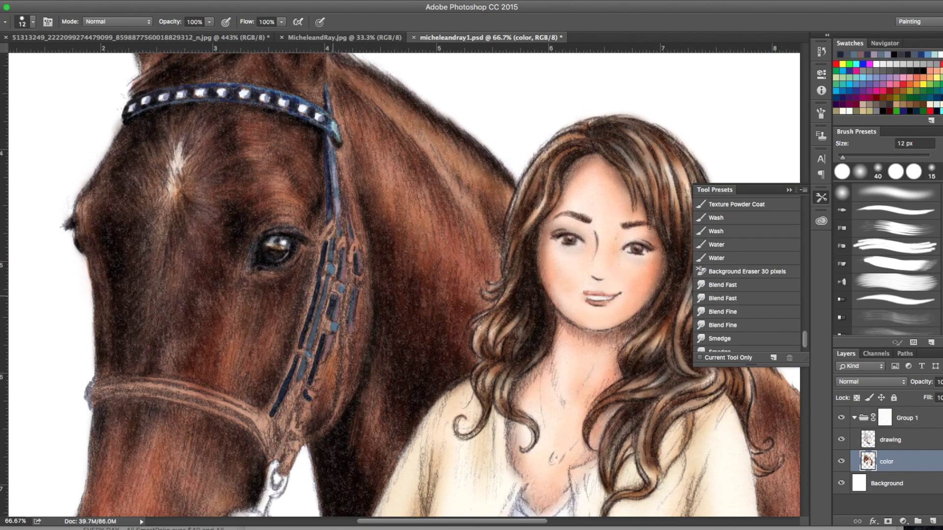
drag(338, 249, 335, 272)
key(ctrl+shift+Tab)
key(ctrl+Tab)
drag(345, 344, 330, 424)
drag(351, 285, 343, 349)
drag(321, 381, 289, 465)
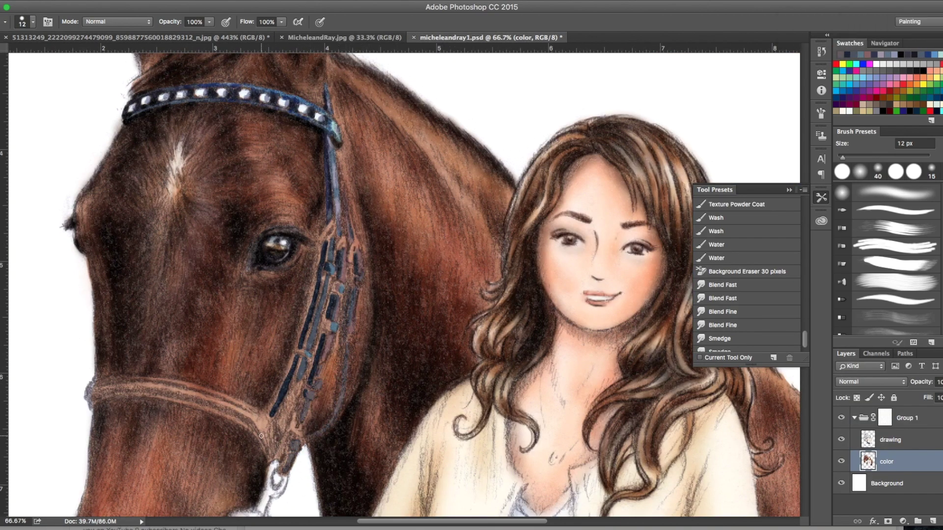
key(ctrl+shift+Tab)
key(ctrl+Tab)
drag(296, 429, 286, 456)
- Add a dark red accent to the lower strap, blend it, then restroke the strap with a 7 px brush
key(ctrl+shift+Tab)
key(ctrl+Tab)
drag(275, 423, 305, 392)
key(ctrl+shift+Tab)
key(ctrl+Tab)
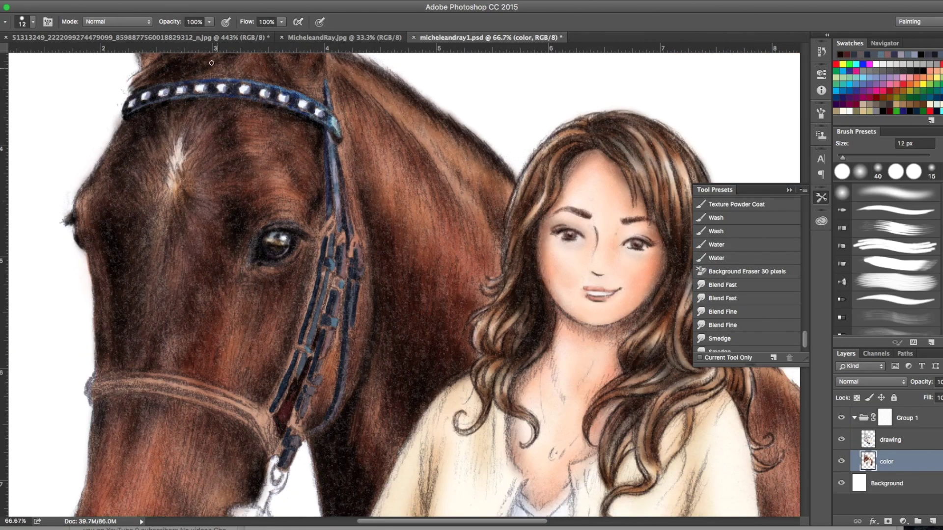
click(740, 285)
key(ctrl+shift+Tab)
key(ctrl+Tab)
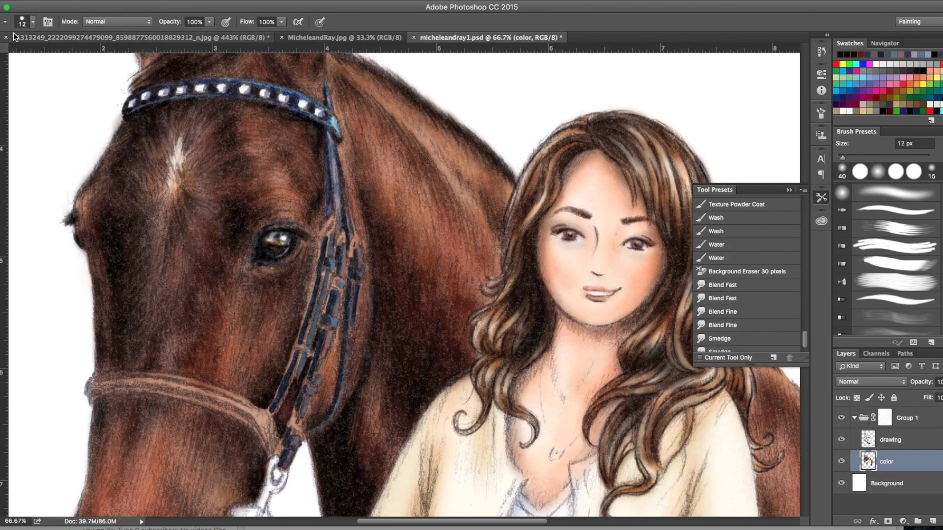
key(b)
drag(310, 284, 271, 408)
drag(328, 237, 305, 344)
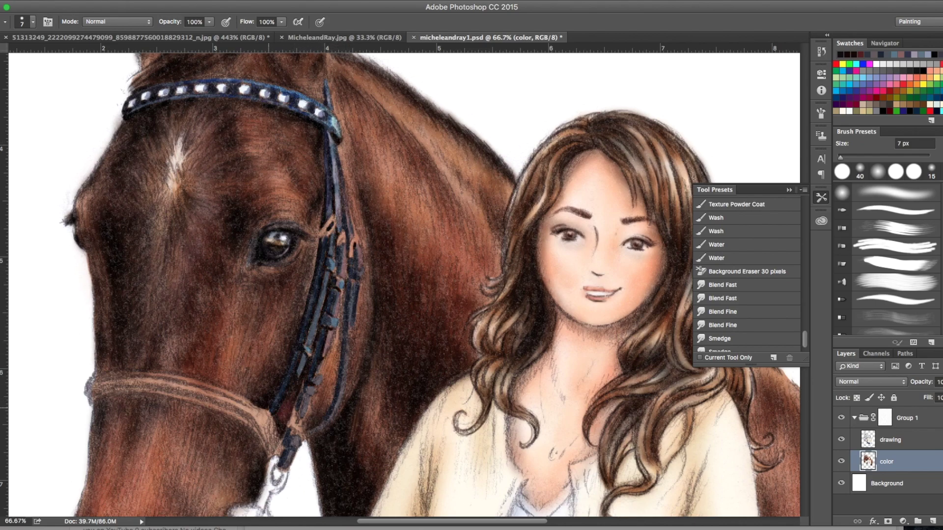
drag(344, 287, 308, 432)
drag(342, 178, 340, 216)
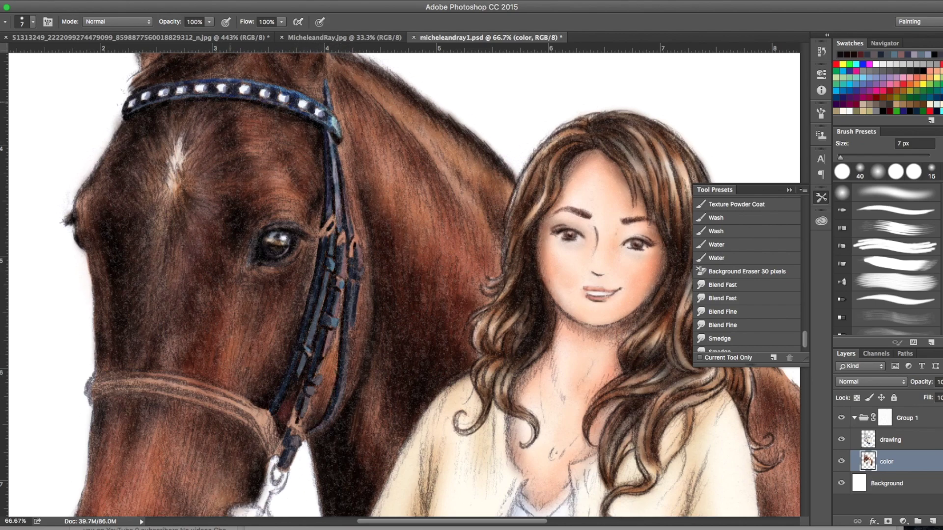
- Paint the bridle's small loops white
scroll(242, 68, down, 3)
scroll(288, 189, up, 4)
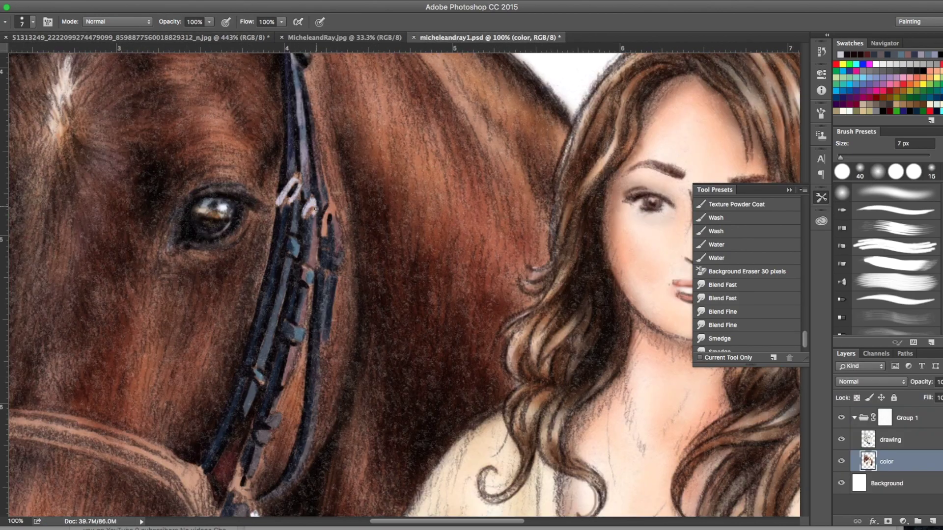
drag(323, 233, 336, 218)
drag(241, 489, 242, 419)
- Paint the halter strap junction and the noseband blue
key(bracketleft)
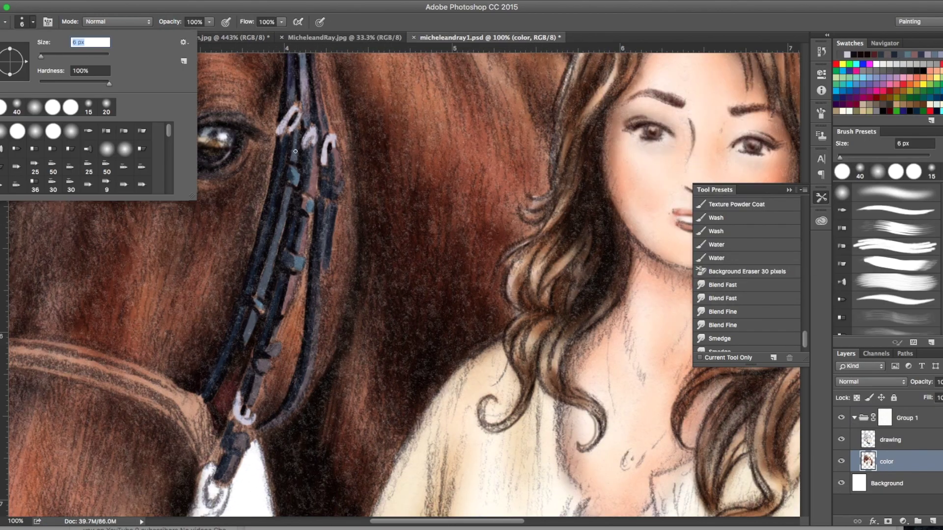
drag(286, 220, 441, 195)
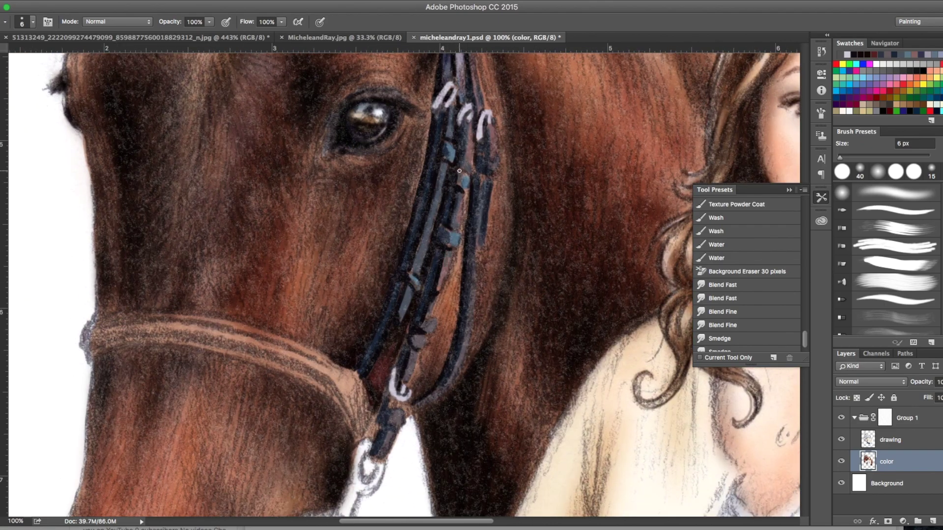
drag(479, 124, 479, 196)
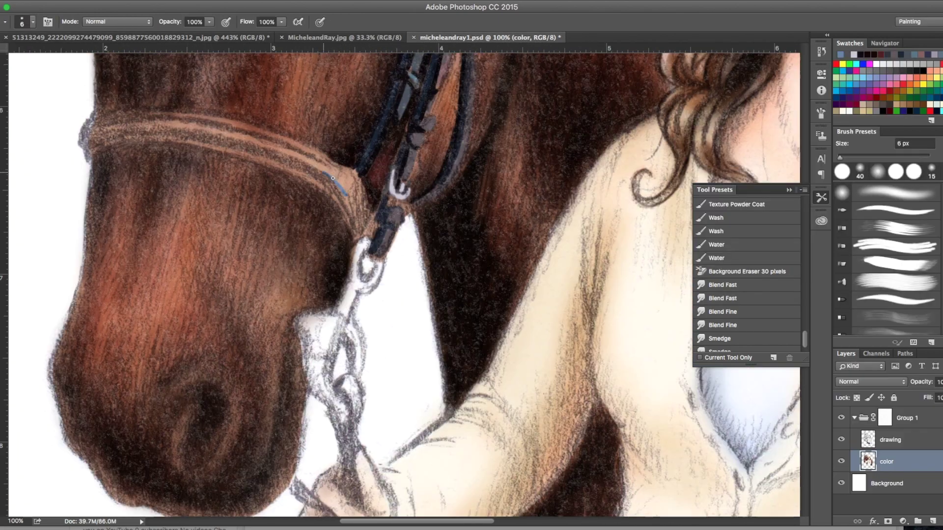
drag(344, 177, 359, 226)
key(bracketright)
key(bracketright)
key(bracketright)
key(bracketright)
key(bracketright)
drag(86, 132, 344, 181)
key(ctrl+Tab)
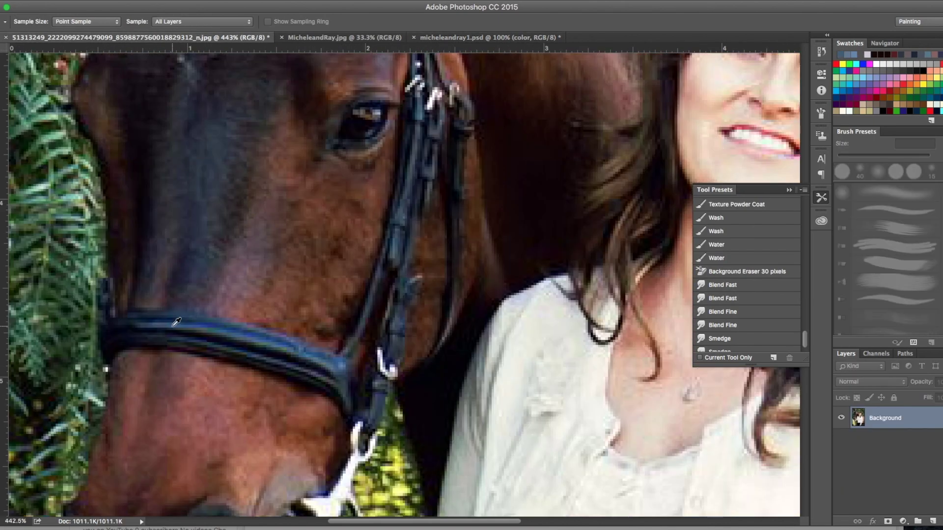
key(ctrl+shift+Tab)
- With a smaller brush, darken the noseband's left end and top edge
key(ctrl+shift+Tab)
key(ctrl+Tab)
key(bracketleft)
key(bracketleft)
mouse_move(88, 123)
mouse_down()
mouse_move(89, 160)
mouse_move(104, 117)
mouse_move(89, 128)
mouse_move(103, 148)
mouse_move(178, 141)
mouse_move(142, 129)
mouse_move(339, 190)
mouse_up()
key(ctrl+Tab)
- Eyedrop a new colour from the reference photo and return to the Brush tool
key(ctrl+shift+Tab)
key(ctrl+Tab)
mouse_move(226, 140)
mouse_down()
mouse_move(341, 194)
mouse_move(199, 123)
mouse_up()
key(ctrl+shift+Tab)
key(ctrl+Tab)
key(ctrl+shift+Tab)
key(i)
key(ctrl+Tab)
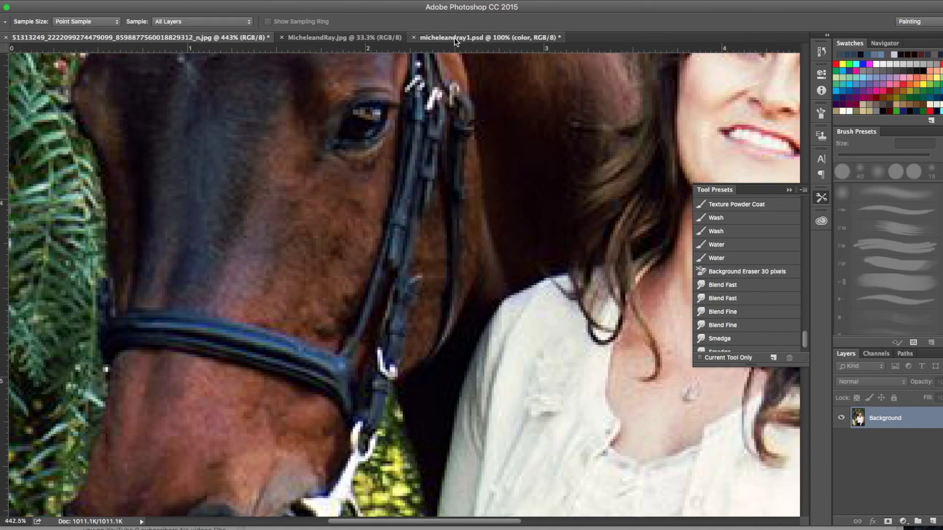
key(ctrl+shift+Tab)
key(ctrl+Tab)
click(233, 308)
key(ctrl+shift+Tab)
key(b)
key(ctrl+Tab)
- Sample colours from the reference photo and pick a light cream paint colour
key(ctrl+shift+Tab)
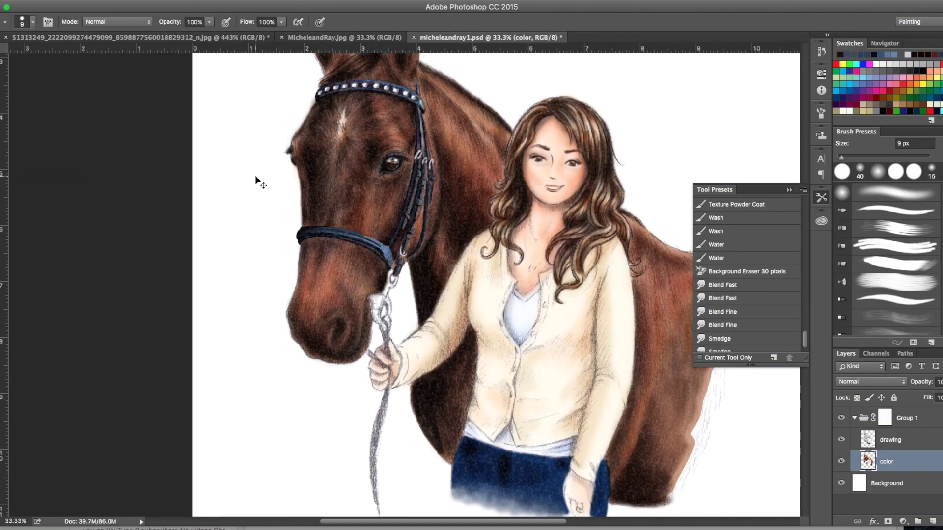
key(ctrl+Tab)
key(i)
click(364, 385)
key(ctrl+shift+Tab)
key(b)
key(ctrl+Tab)
key(ctrl+shift+Tab)
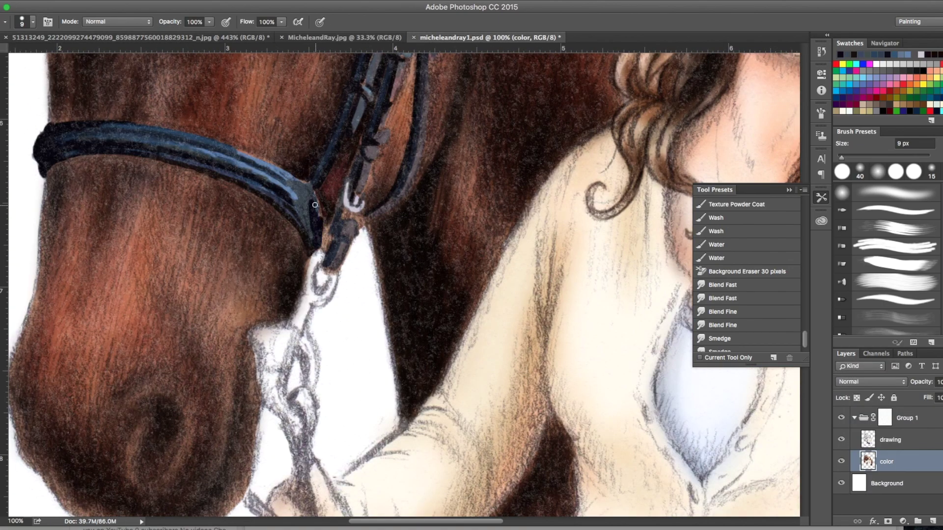
key(ctrl+Tab)
click(861, 71)
key(ctrl+shift+Tab)
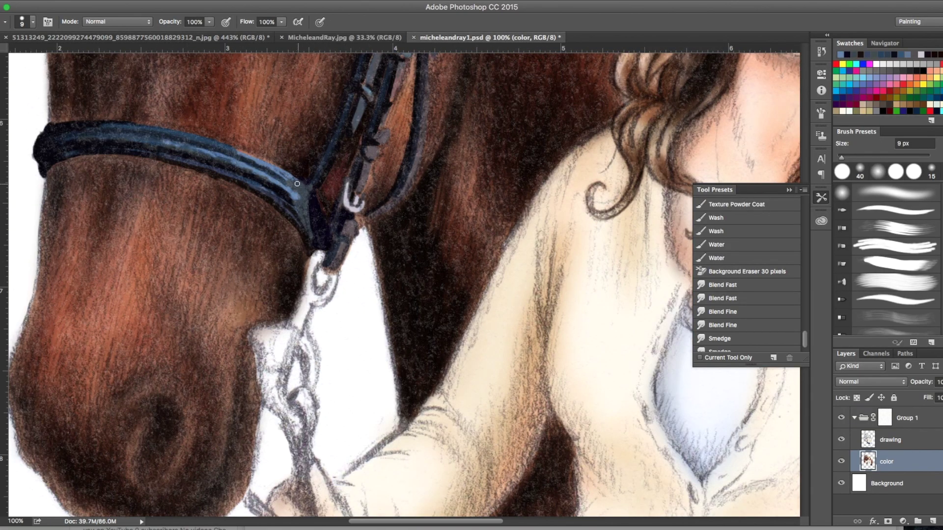
key(ctrl+Tab)
key(ctrl+shift+Tab)
- Paint cream and grey highlights along the lead chain
mouse_move(313, 258)
mouse_down()
mouse_move(261, 330)
mouse_move(259, 395)
mouse_up()
key(ctrl+Tab)
key(ctrl+shift+Tab)
key(ctrl+Tab)
key(ctrl+shift+Tab)
drag(321, 253, 290, 398)
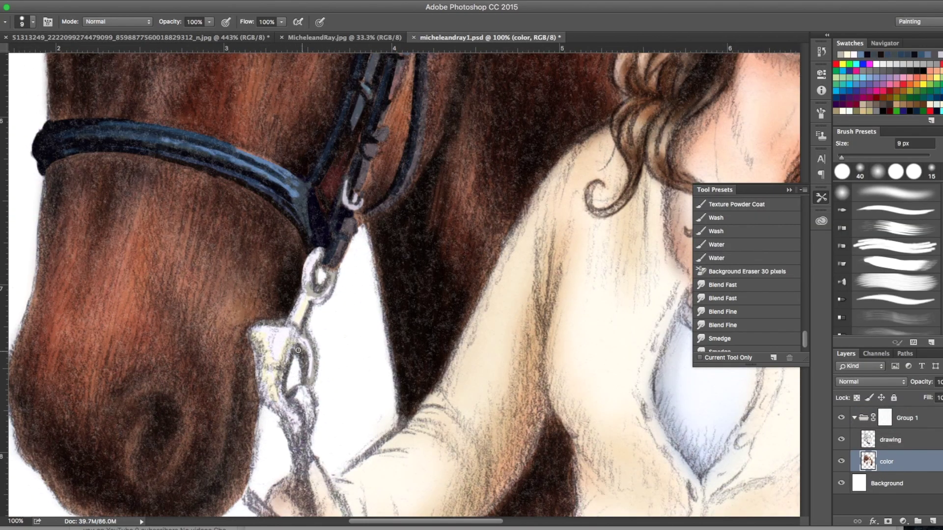
mouse_move(314, 334)
mouse_down()
mouse_move(258, 400)
mouse_move(273, 403)
mouse_move(268, 423)
mouse_move(264, 388)
mouse_up()
key(ctrl+Tab)
key(ctrl+shift+Tab)
key(ctrl+Tab)
key(ctrl+shift+Tab)
- Paint dark shading along the snap hook and its edge
key(ctrl+Tab)
key(ctrl+shift+Tab)
drag(302, 349, 287, 381)
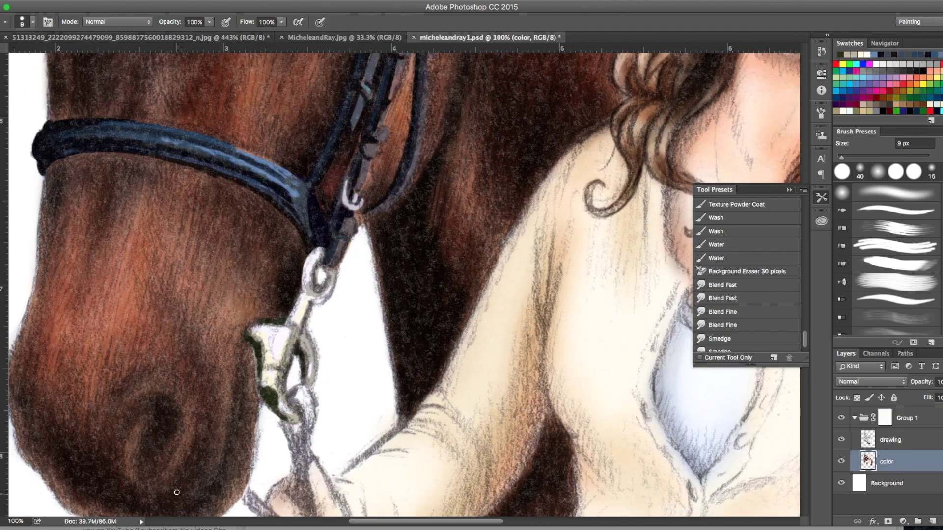
drag(331, 261, 314, 290)
key(ctrl+Tab)
key(ctrl+shift+Tab)
drag(246, 339, 254, 358)
drag(299, 287, 287, 321)
- Add further dark detail to the silver snap hook, comparing with the reference photo
key(ctrl+Tab)
key(ctrl+shift+Tab)
drag(295, 389, 284, 416)
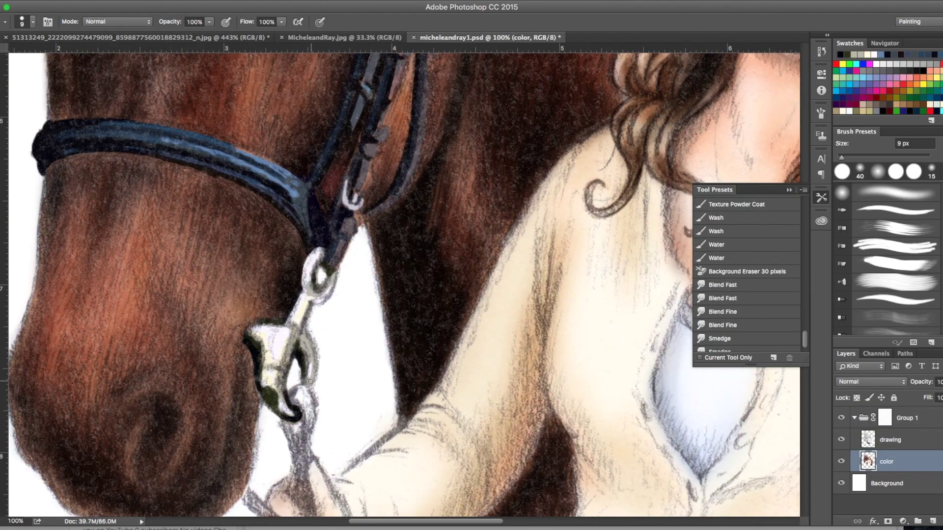
drag(300, 356, 280, 378)
key(ctrl+Tab)
key(ctrl+shift+Tab)
key(ctrl+Tab)
click(512, 36)
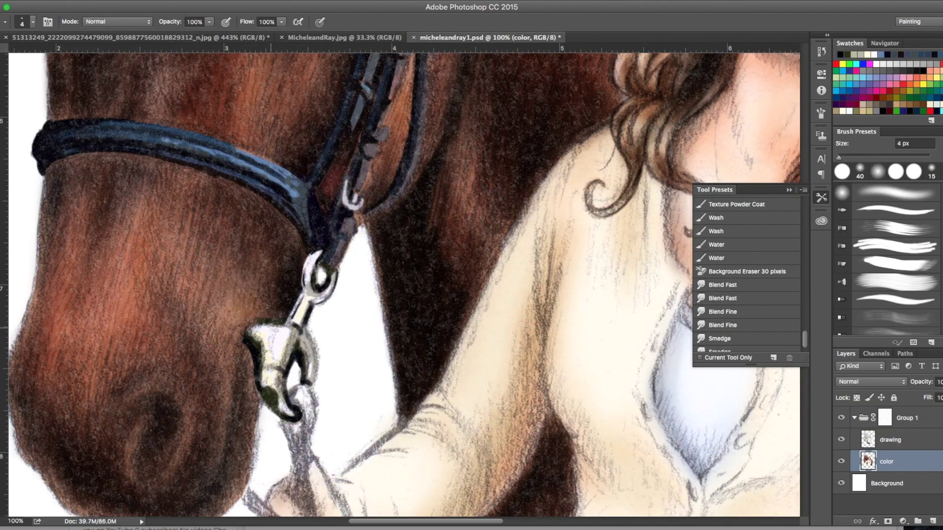
drag(272, 336, 288, 359)
drag(314, 381, 306, 322)
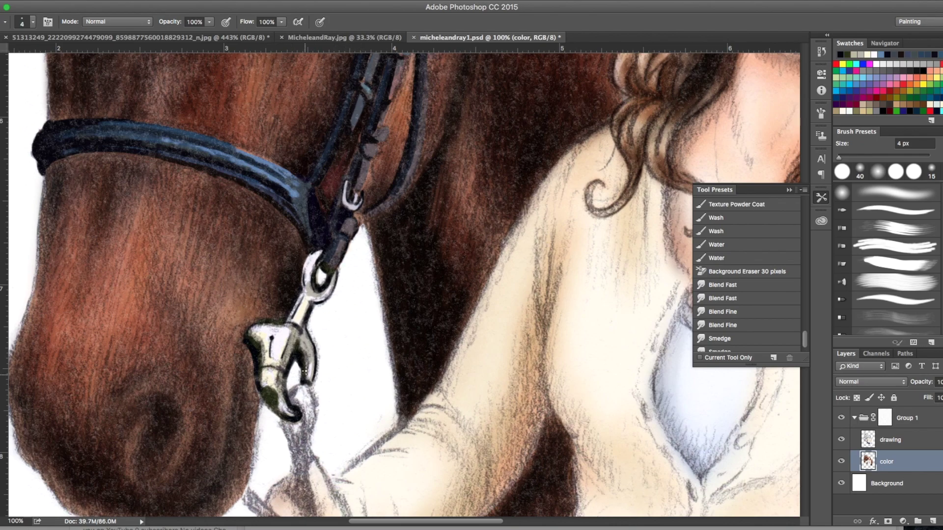
key(ctrl+0)
key(ctrl+Tab)
key(ctrl+shift+Tab)
key(ctrl+plus)
key(ctrl+plus)
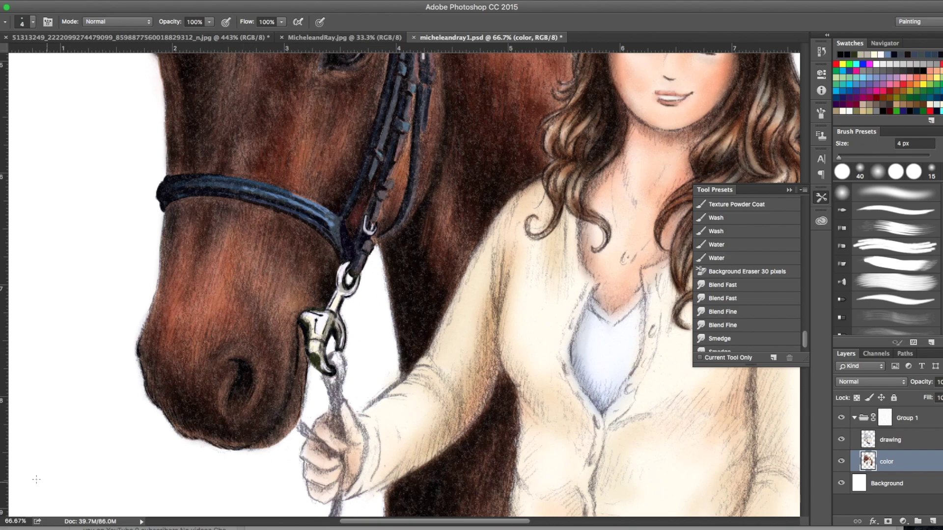
- In Multiply mode, shade the snap hook's left edge and the muzzle's left edge
key(shift+alt+m)
drag(301, 373, 301, 350)
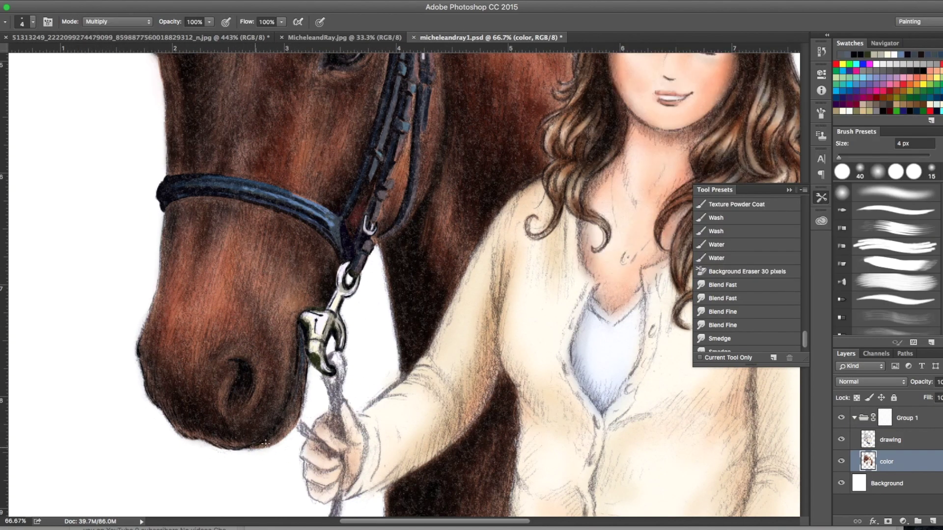
drag(142, 337, 160, 211)
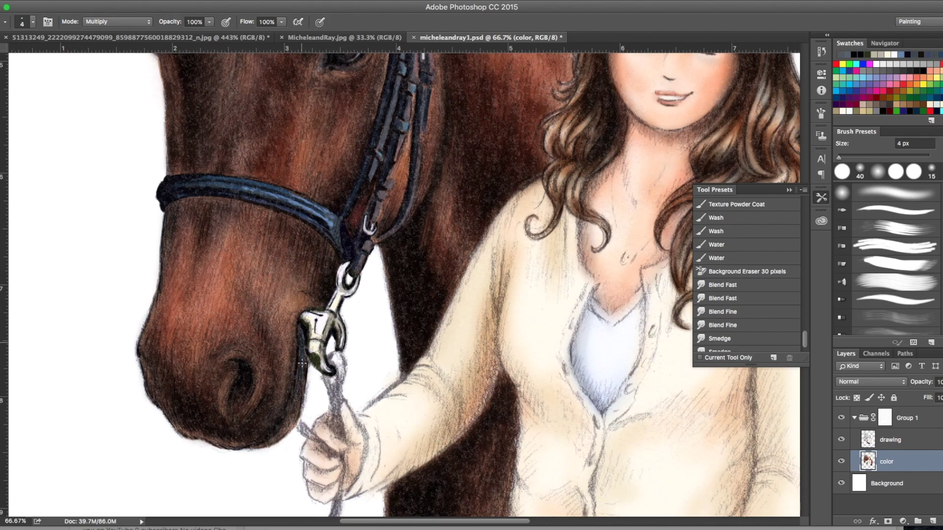
- Set up the brush: soft brush at 25, 60% opacity, then a smaller hard round brush
key(super+0)
click(22, 22)
text(25)
key(Return)
key(6)
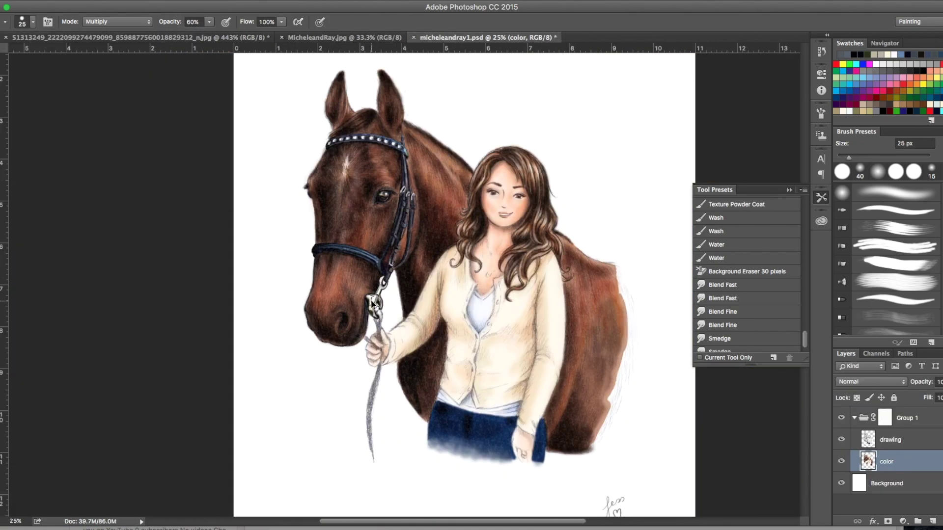
key(shift+comma)
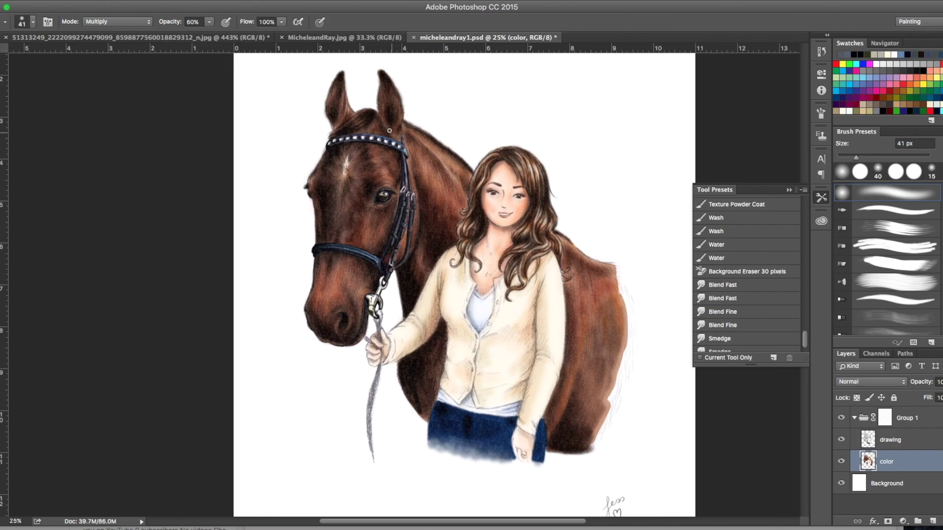
key(super+equal)
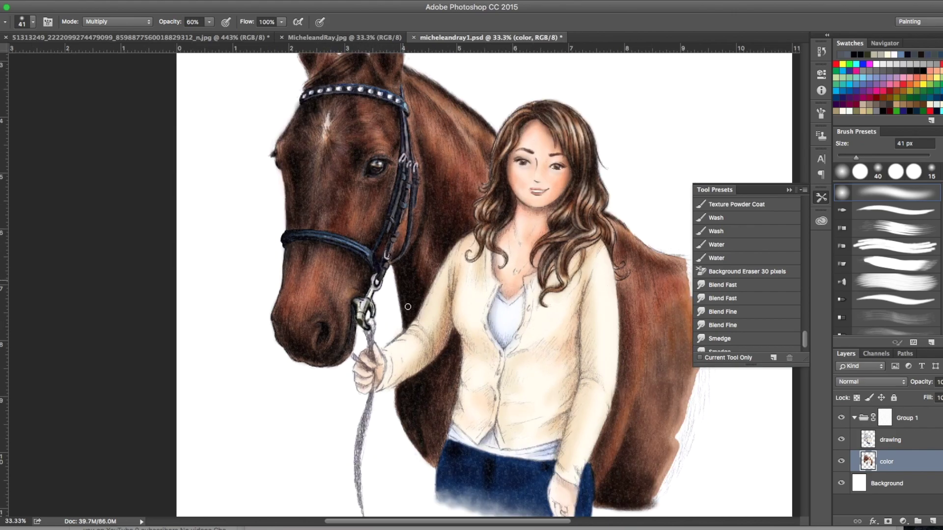
key(comma)
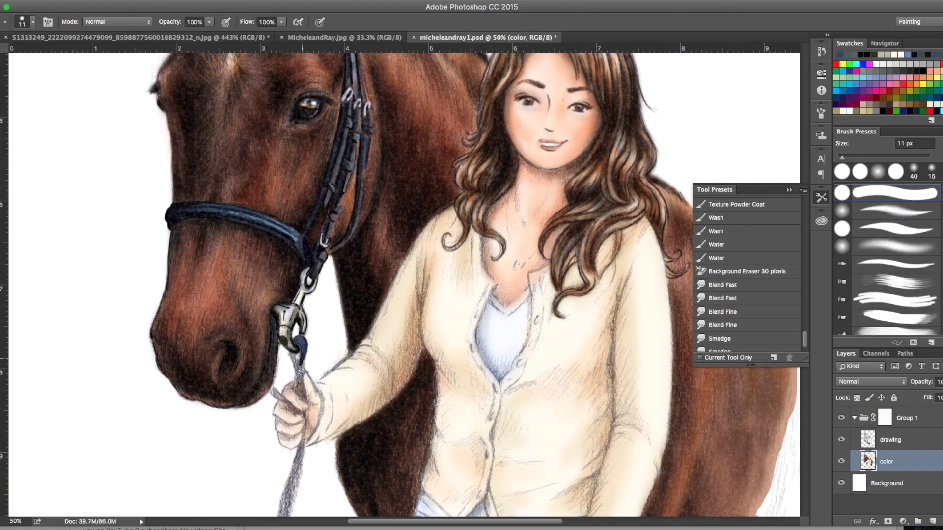
- Paint strokes down the lead rope
scroll(317, 426, down, 5)
mouse_move(263, 278)
mouse_down()
mouse_move(271, 330)
mouse_move(236, 501)
mouse_up()
drag(251, 371, 233, 503)
key(super+equal)
drag(272, 126, 261, 199)
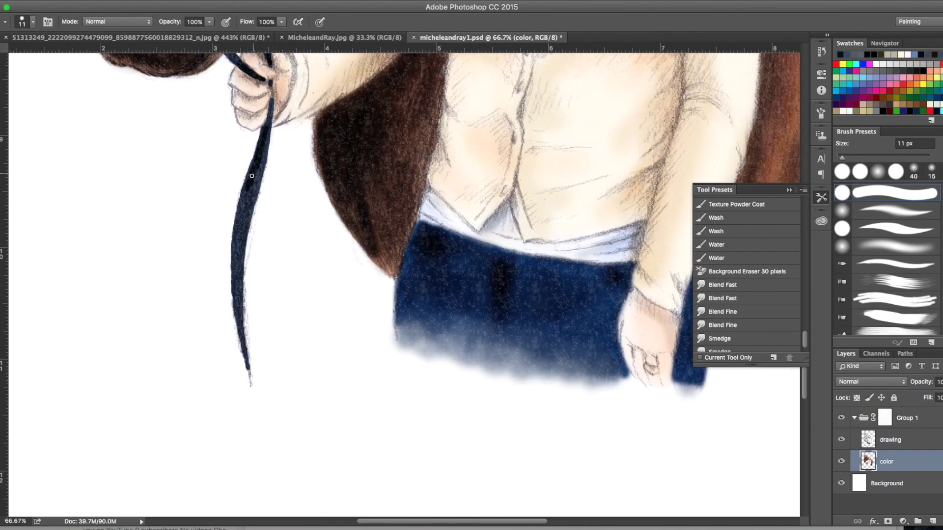
- Sample the dark navy rope colour, reset the blending mode and return to the Brush
key(ctrl+Tab)
key(i)
key(ctrl+Tab)
key(ctrl+Tab)
key(b)
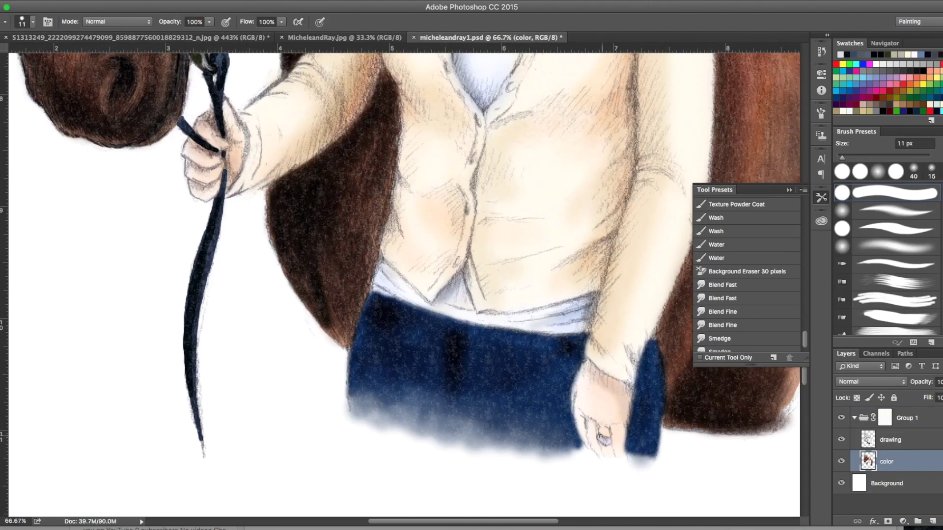
scroll(403, 285, up, 5)
click(118, 22)
key(Escape)
key(super+0)
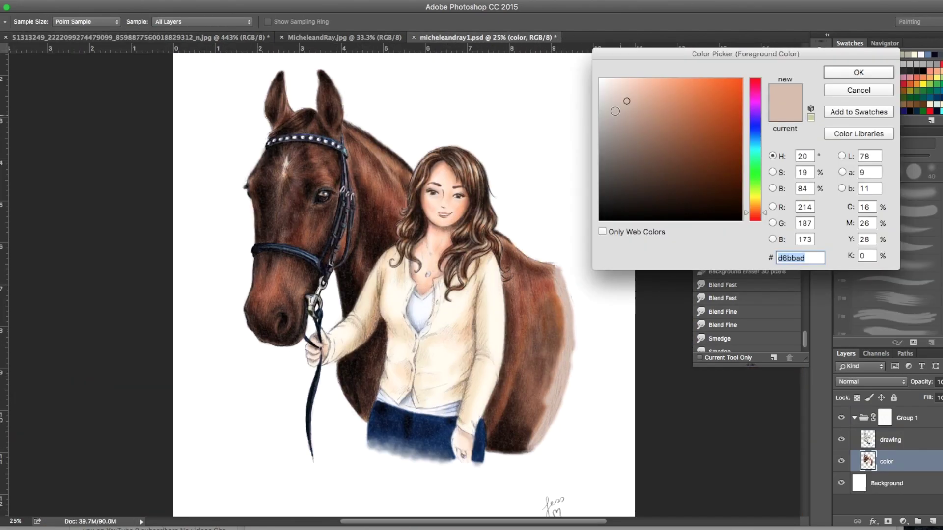
key(Return)
key(b)
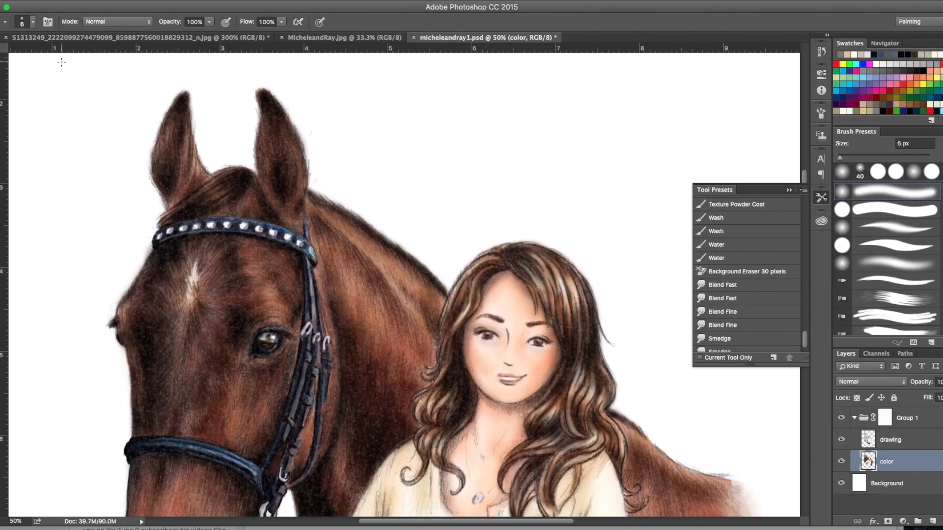
- Darken the horse's forelock and outline the ear and mane in dark strokes
scroll(403, 285, up, 1)
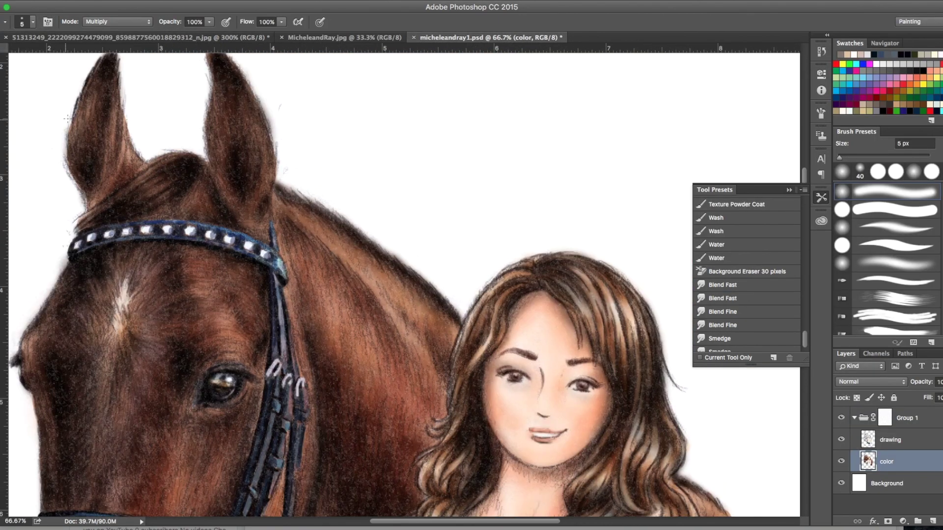
drag(160, 149, 178, 152)
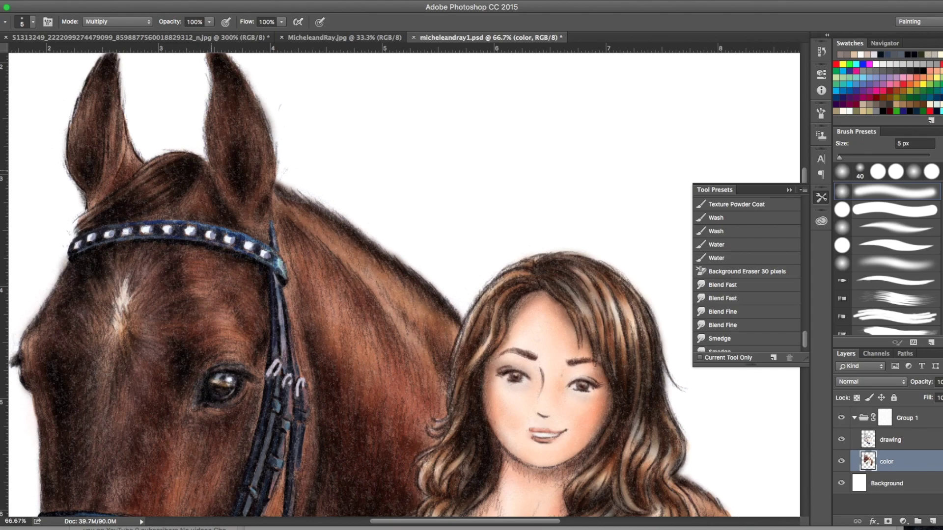
scroll(323, 251, up, 3)
mouse_move(323, 250)
mouse_down()
mouse_move(344, 143)
mouse_move(405, 277)
mouse_move(580, 407)
mouse_up()
key(super+plus)
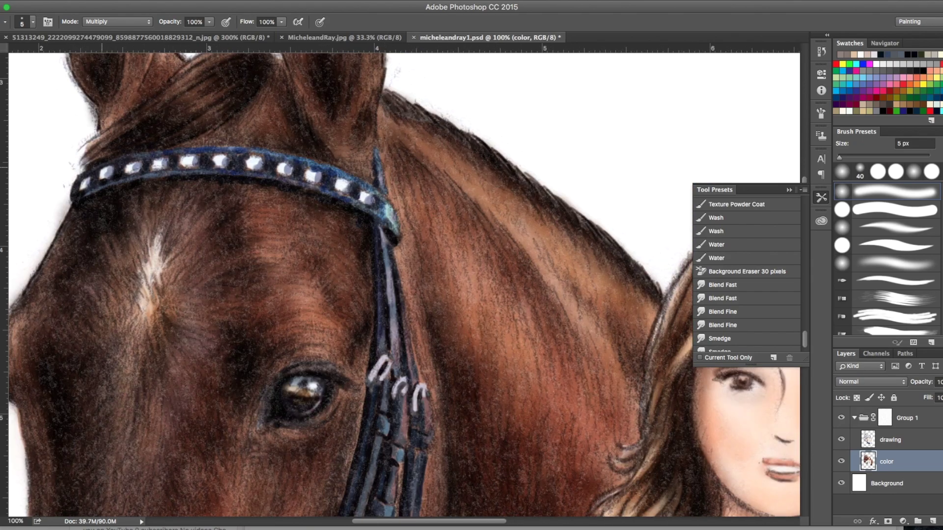
- Darken the browband studs and colour, the left edge of the head, and the cheek strap
drag(215, 158, 338, 177)
mouse_move(248, 162)
mouse_down()
mouse_move(386, 197)
mouse_move(86, 190)
mouse_up()
scroll(401, 280, left, 5)
drag(122, 265, 93, 432)
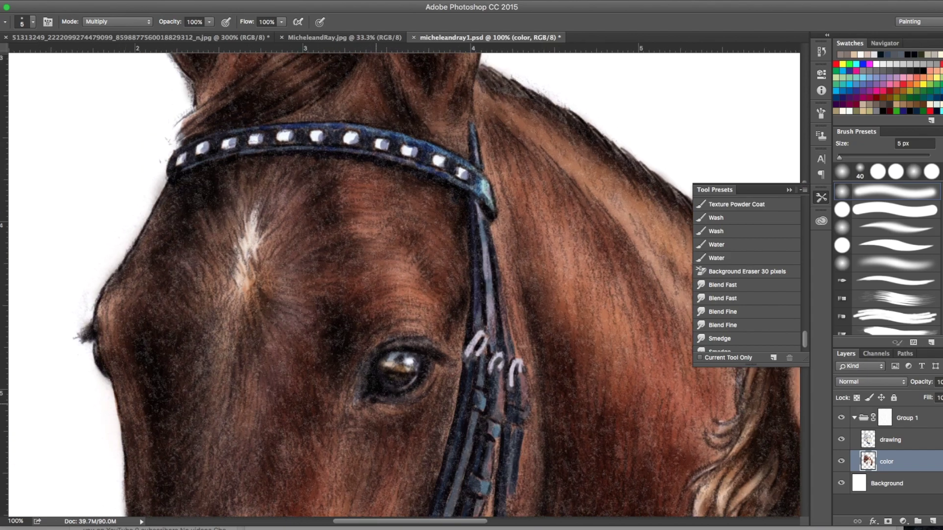
drag(496, 255, 522, 469)
- Shade the fingers and knuckles of the hand holding the reins
scroll(401, 285, down, 5)
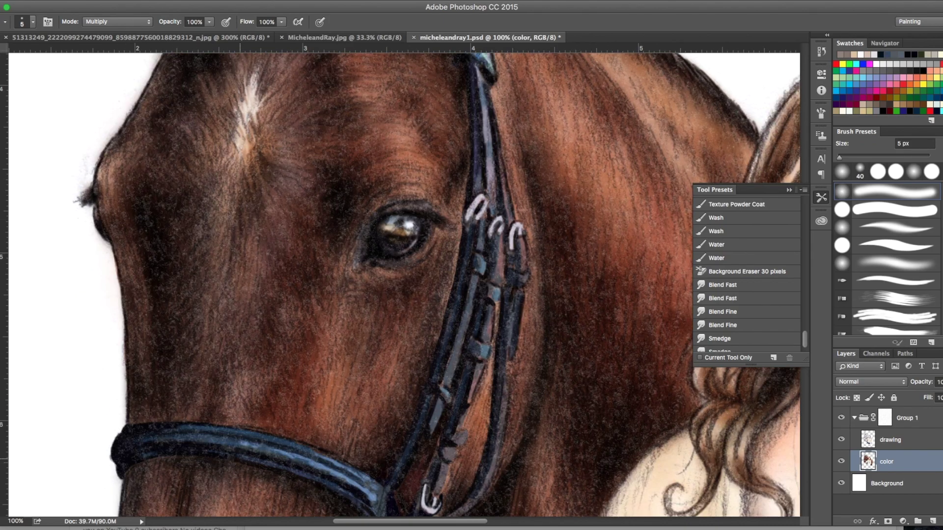
scroll(401, 285, down, 10)
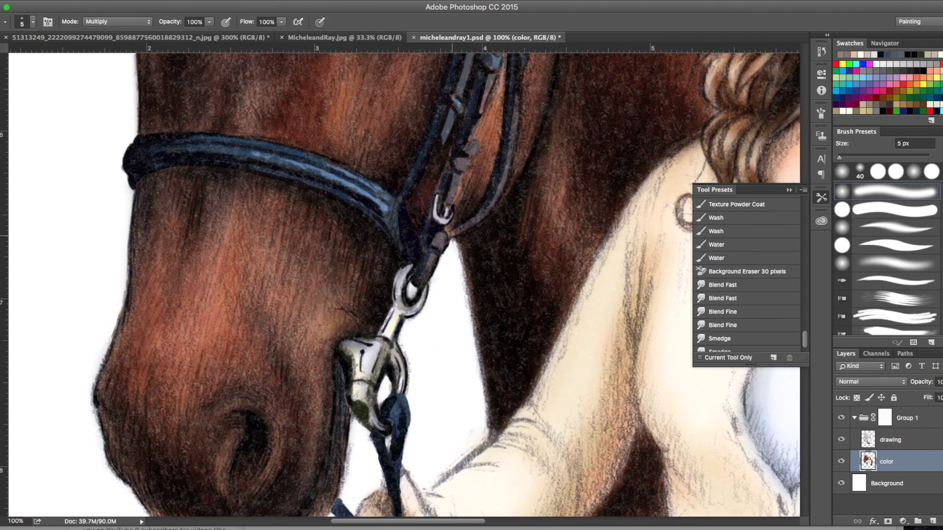
scroll(400, 285, down, 5)
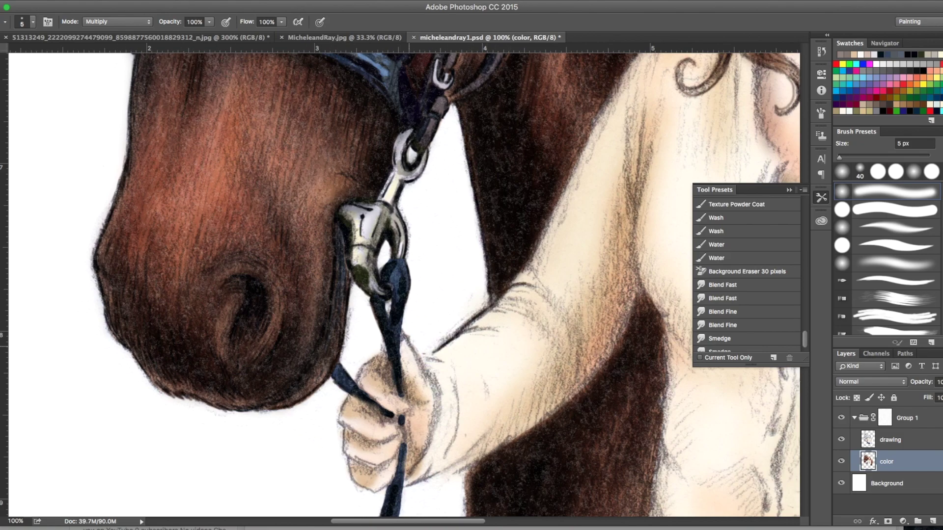
scroll(401, 285, down, 14)
scroll(401, 284, up, 10)
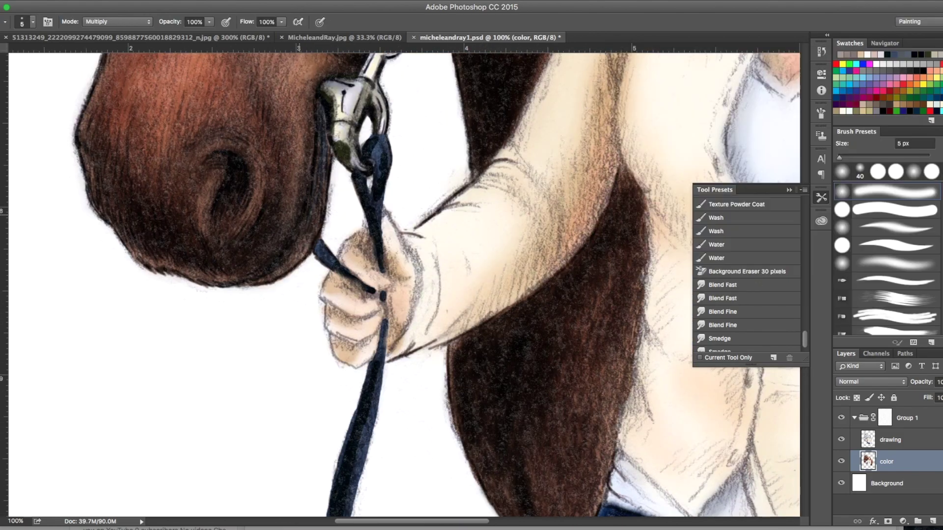
mouse_move(330, 306)
mouse_down()
mouse_move(373, 275)
mouse_move(382, 320)
mouse_up()
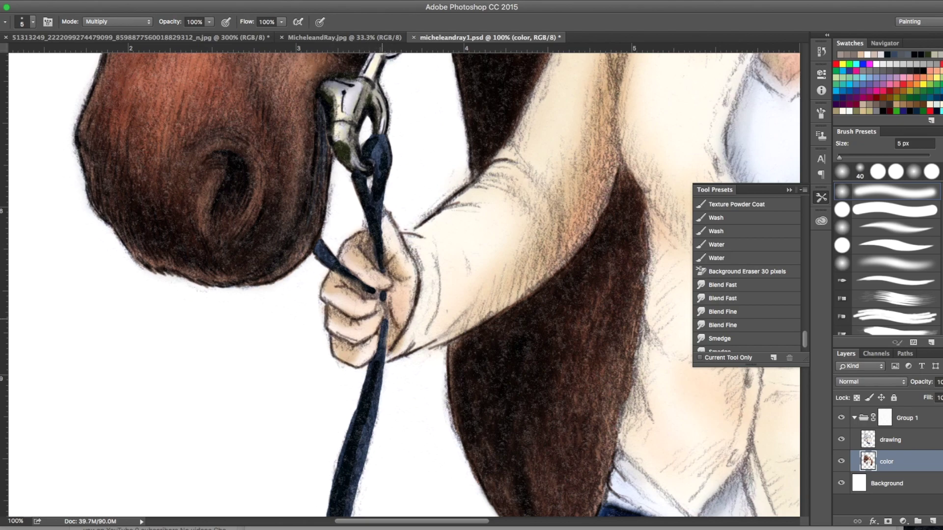
scroll(401, 285, up, 8)
scroll(401, 285, right, 7)
scroll(401, 285, right, 4)
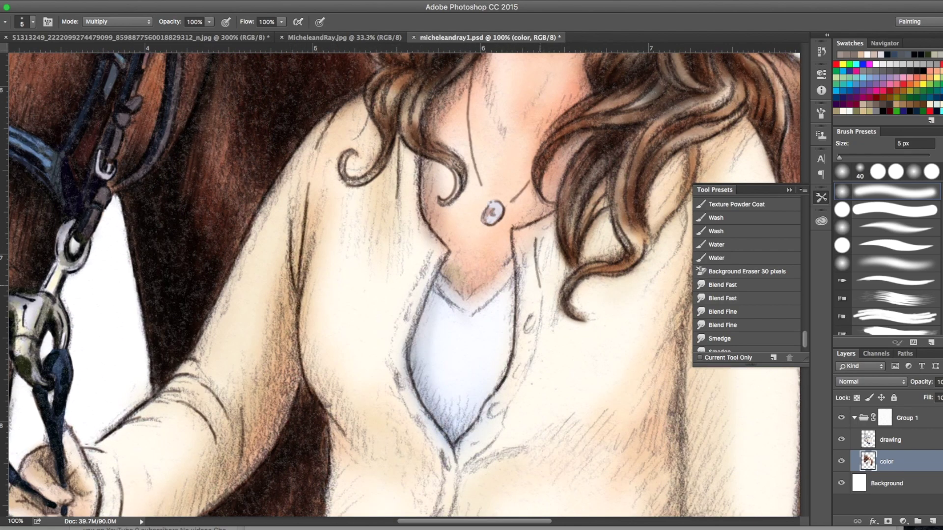
- Review the shirt, jeans and face at different zooms, then fit the whole painting in view
key(ctrl+minus)
scroll(401, 285, down, 5)
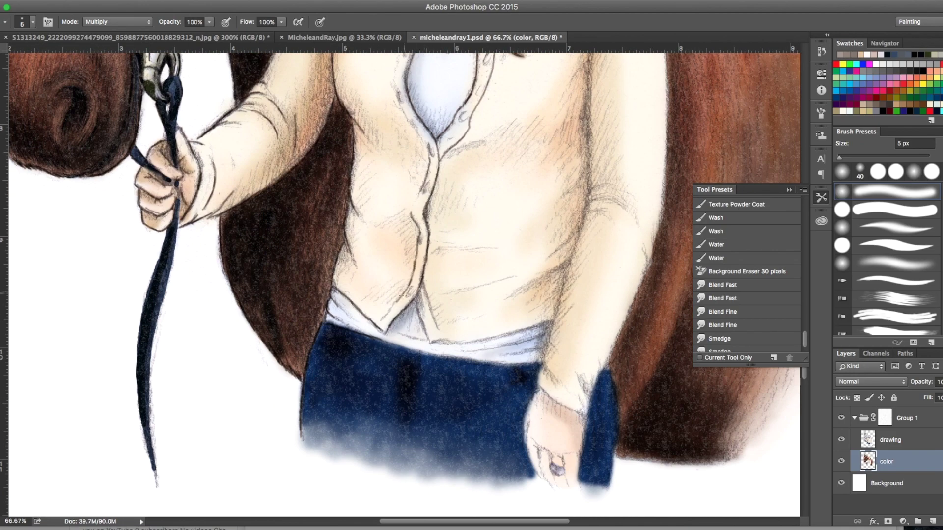
scroll(571, 145, up, 5)
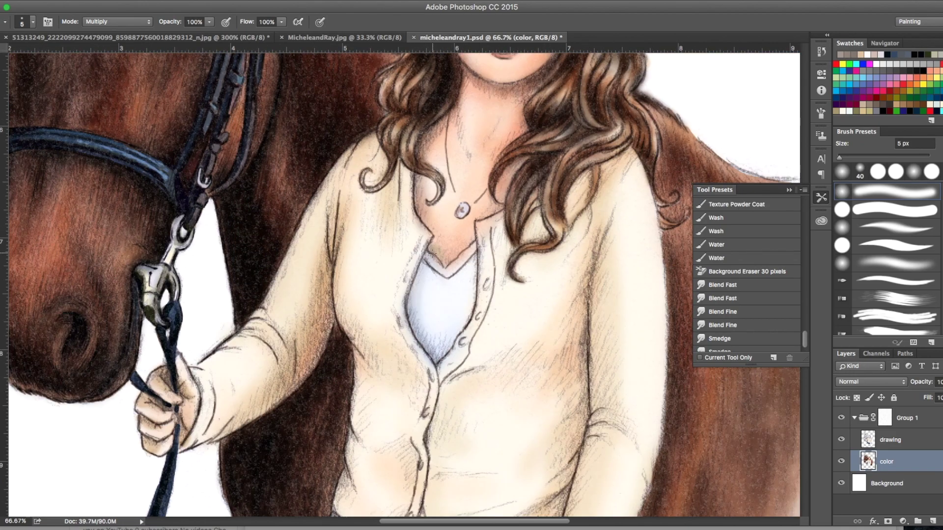
key(super+equal)
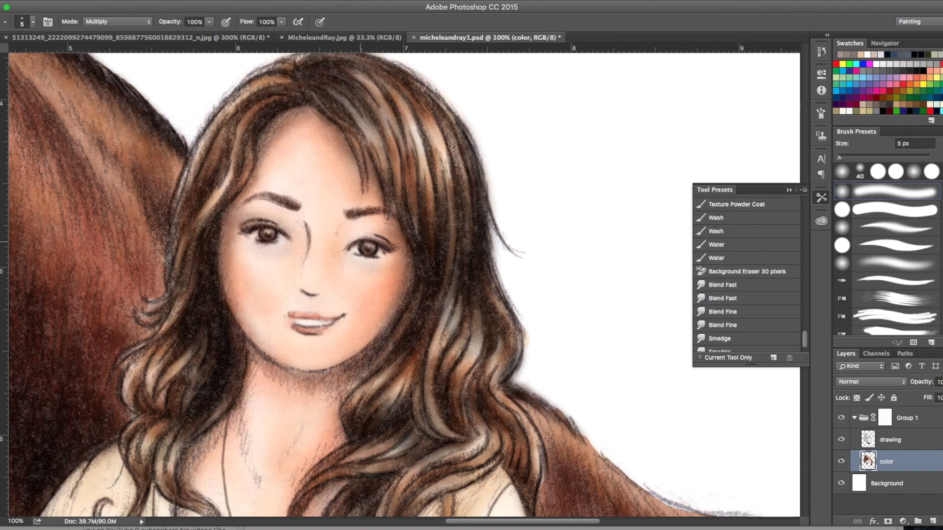
scroll(397, 285, up, 2)
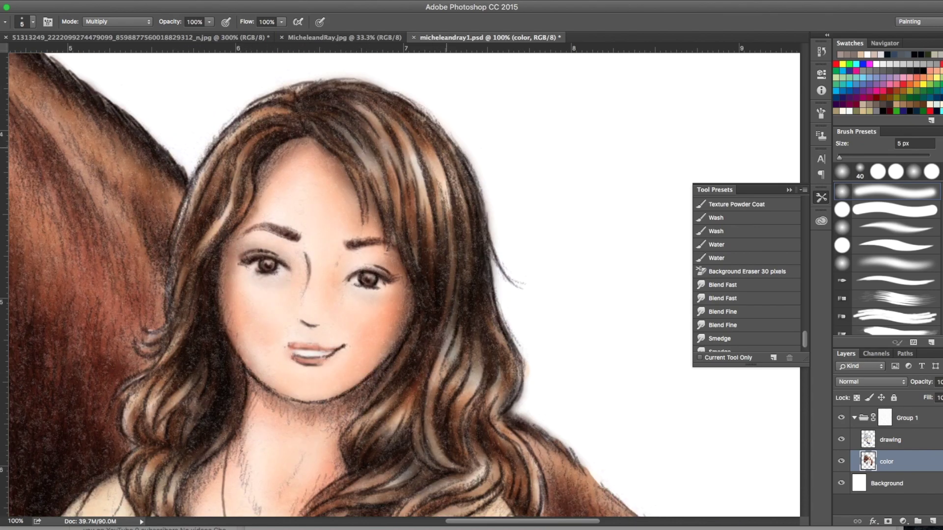
scroll(401, 280, down, 10)
scroll(400, 280, down, 3)
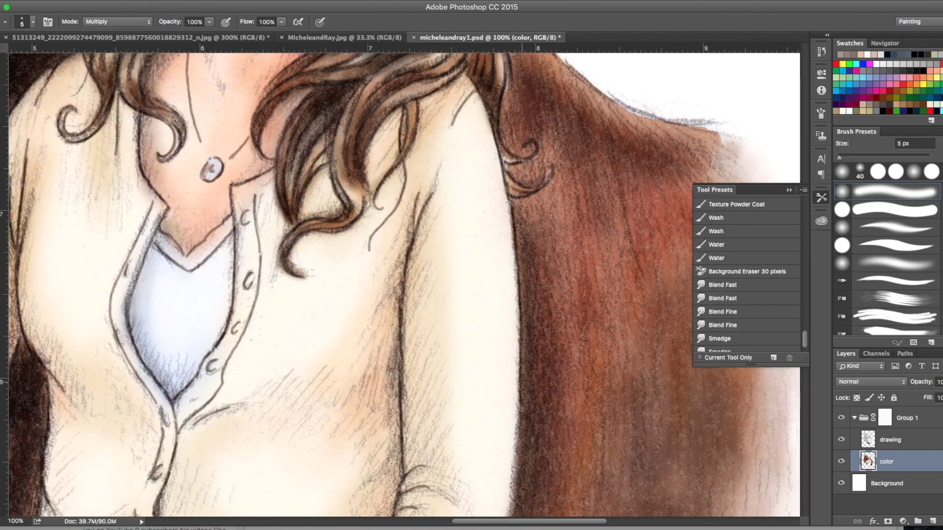
scroll(400, 280, down, 8)
scroll(401, 280, right, 2)
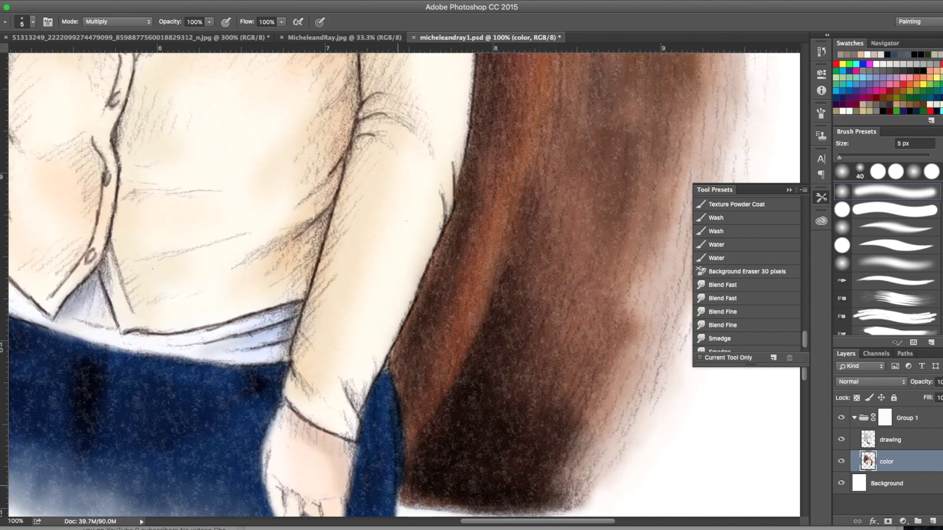
scroll(400, 280, down, 6)
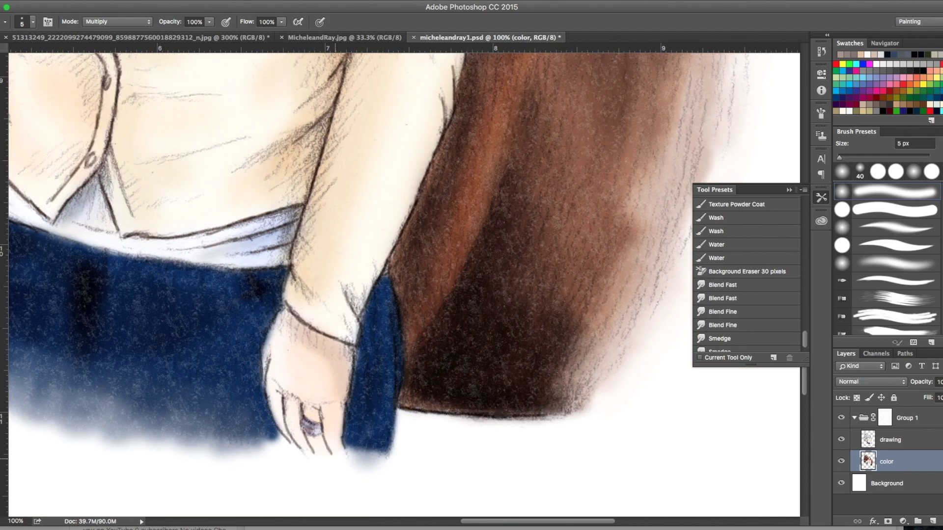
key(super+minus)
key(super+minus)
key(super+minus)
key(super+minus)
key(super+plus)
- Return to the Brush, set its size to 9 and pick a dark blue
key(e)
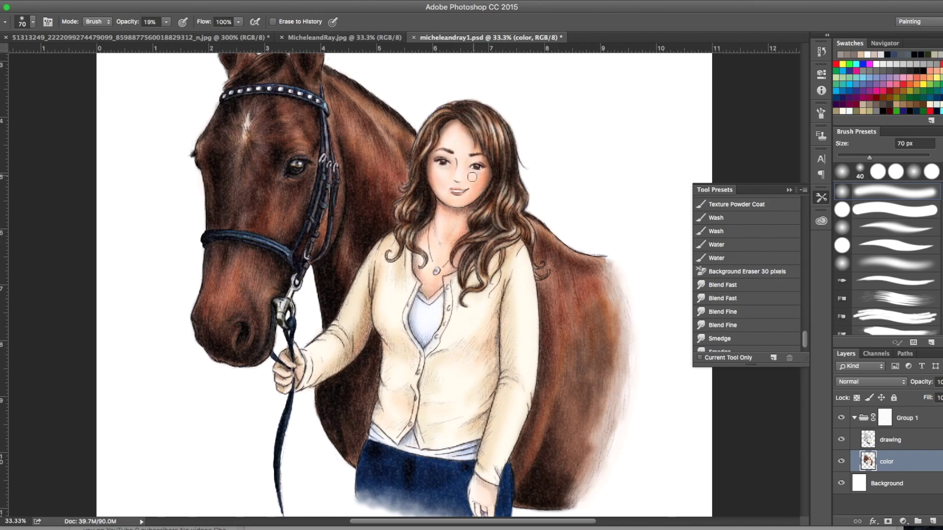
key(b)
key(super+minus)
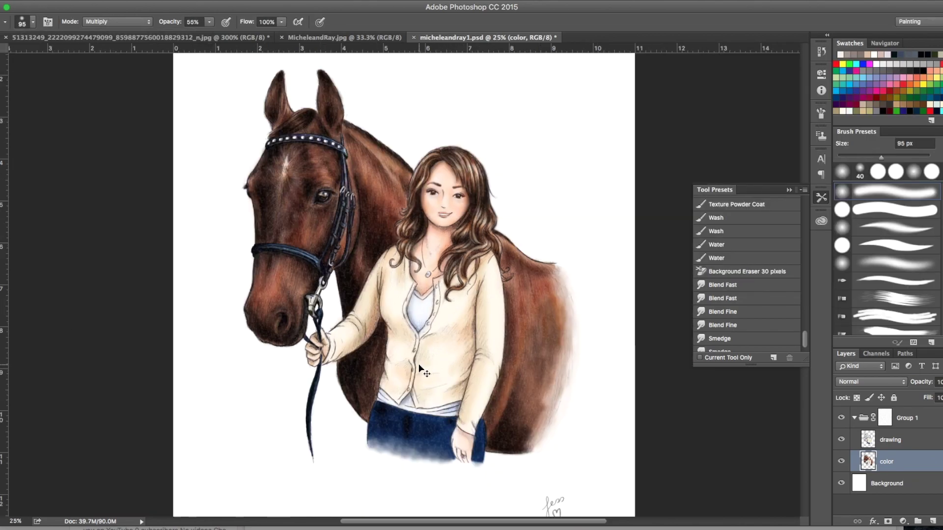
key(super+minus)
key(super+plus)
key(super+plus)
key(super+plus)
key(Escape)
click(33, 22)
text(9)
key(Return)
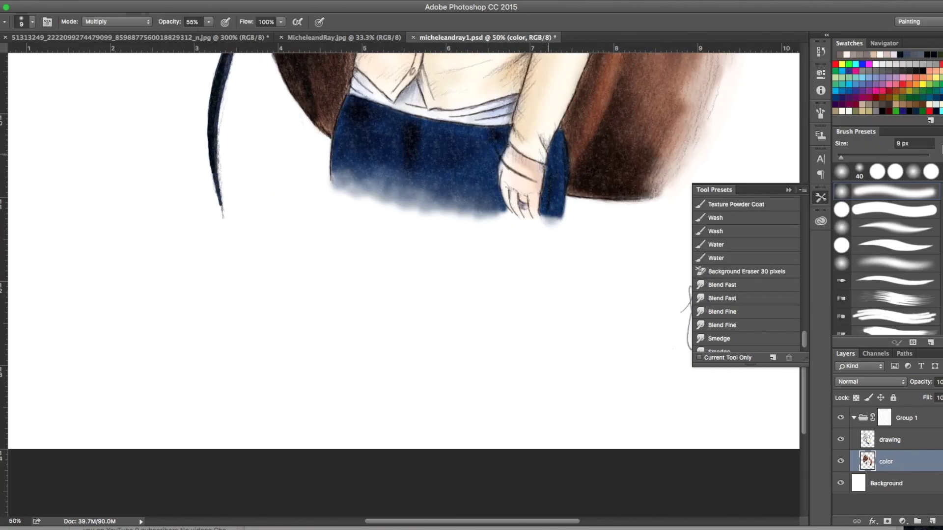
- With the brush at Normal 100%, paint dark blue over the hand on the jeans
key(Return)
drag(511, 162, 531, 202)
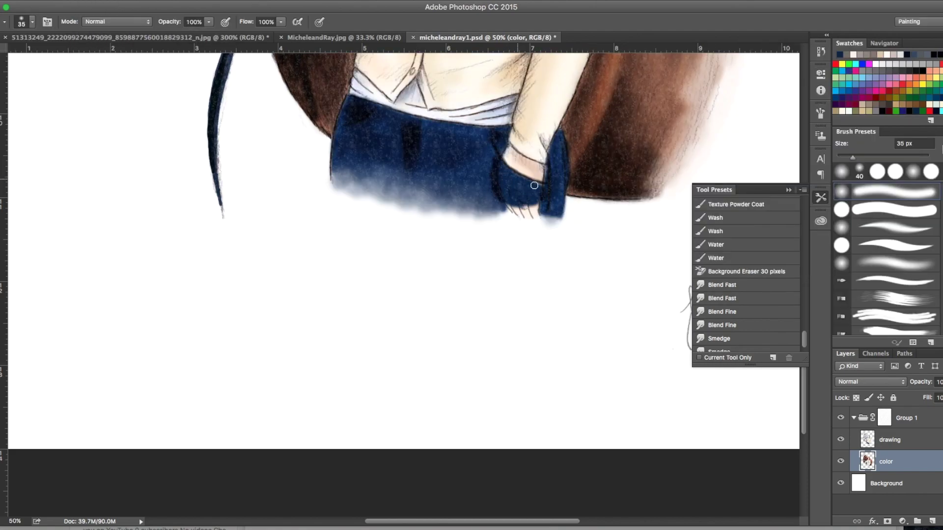
mouse_move(491, 147)
mouse_down()
mouse_move(532, 188)
mouse_move(466, 147)
mouse_up()
click(722, 285)
- Set the brush back to Multiply blending from a preset and resize it to 7
click(117, 22)
click(98, 74)
key(super+minus)
scroll(515, 125, down, 5)
click(33, 21)
text(7)
key(Return)
key(0)
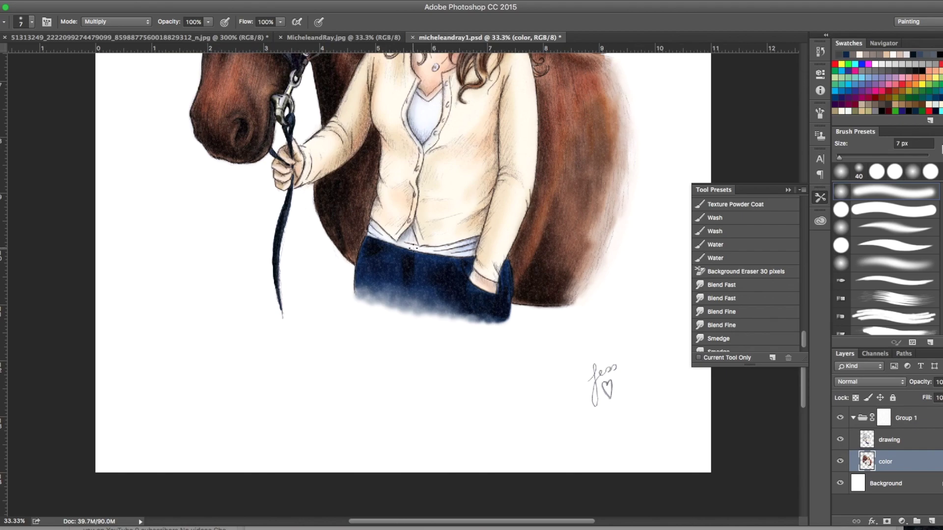
- Choose a new foreground colour in the Color Picker
key(Return)
key(Return)
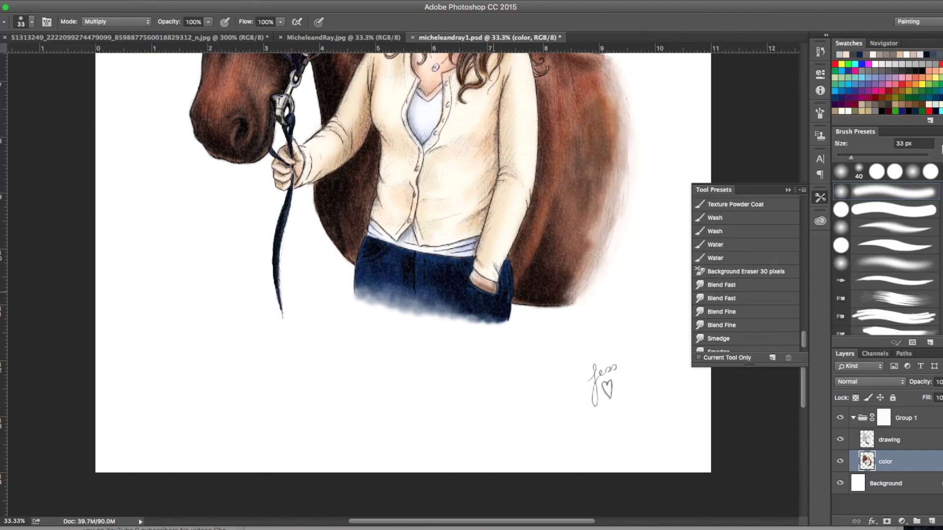
mouse_move(486, 290)
mouse_down()
mouse_move(524, 331)
mouse_move(472, 478)
mouse_up()
key(Return)
- Set the brush to 7 px, then make the drawing layer active with the Eraser
key(b)
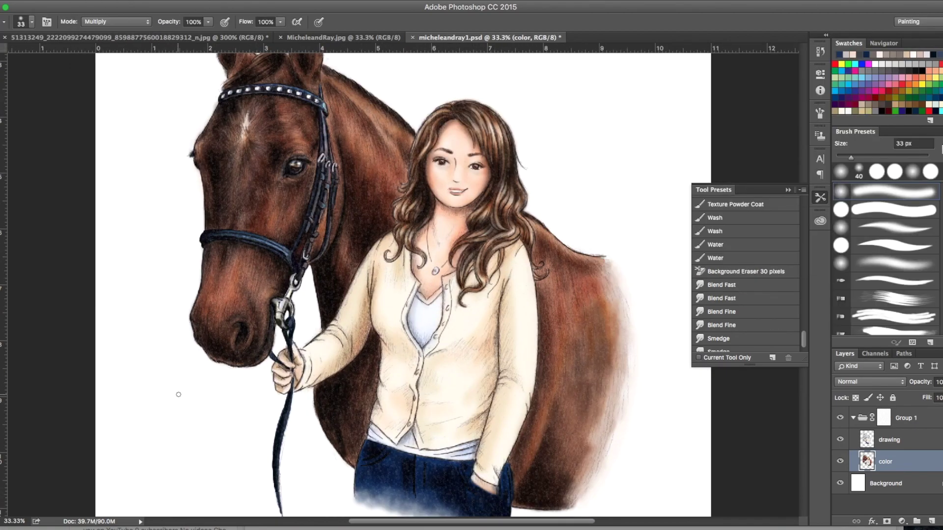
click(32, 22)
text(7)
key(Return)
key(alt+bracketright)
key(e)
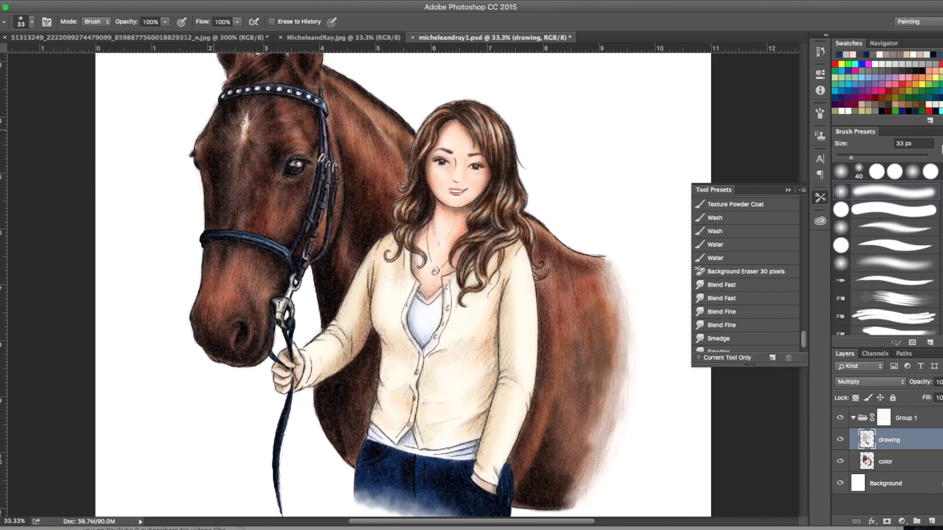
- Erase a small spot on the line art with a 12 px eraser, then select Blend Fast smudging
scroll(578, 506, up, 3)
click(32, 22)
text(12)
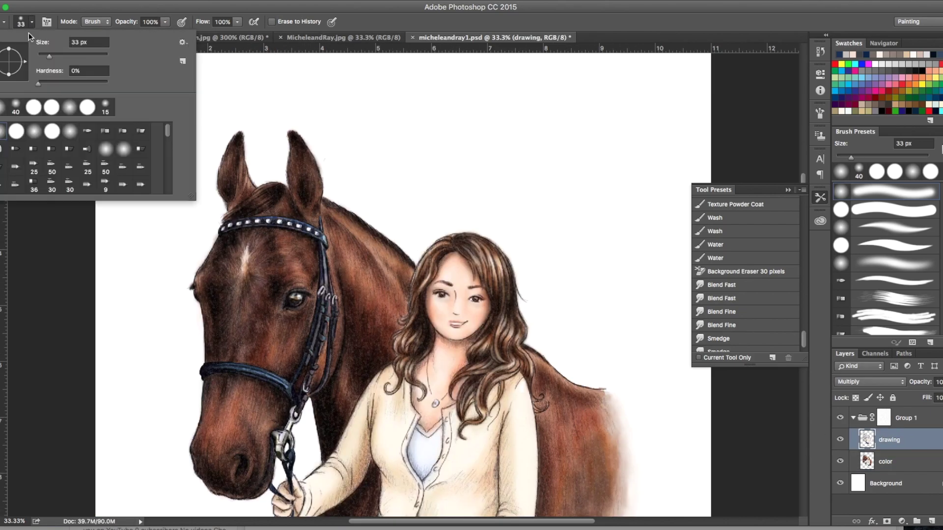
key(Return)
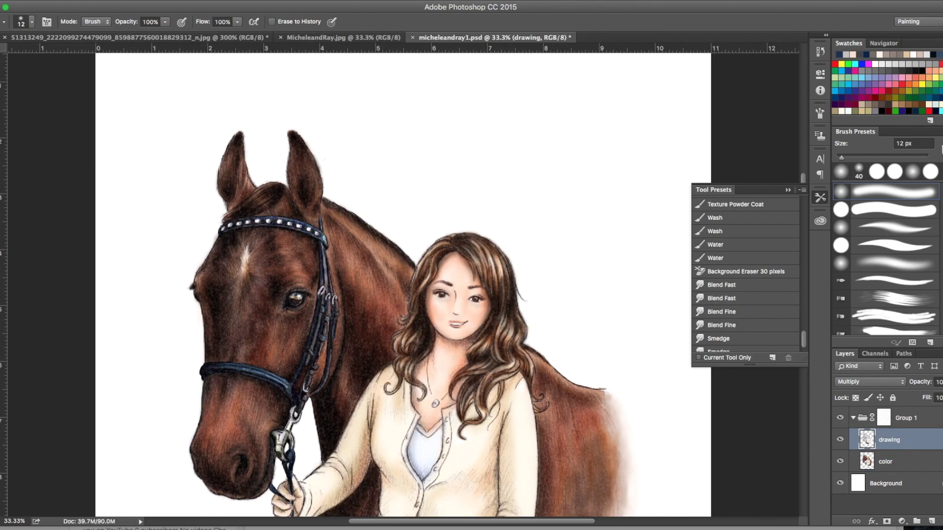
drag(312, 416, 315, 435)
scroll(314, 435, down, 5)
scroll(303, 232, up, 4)
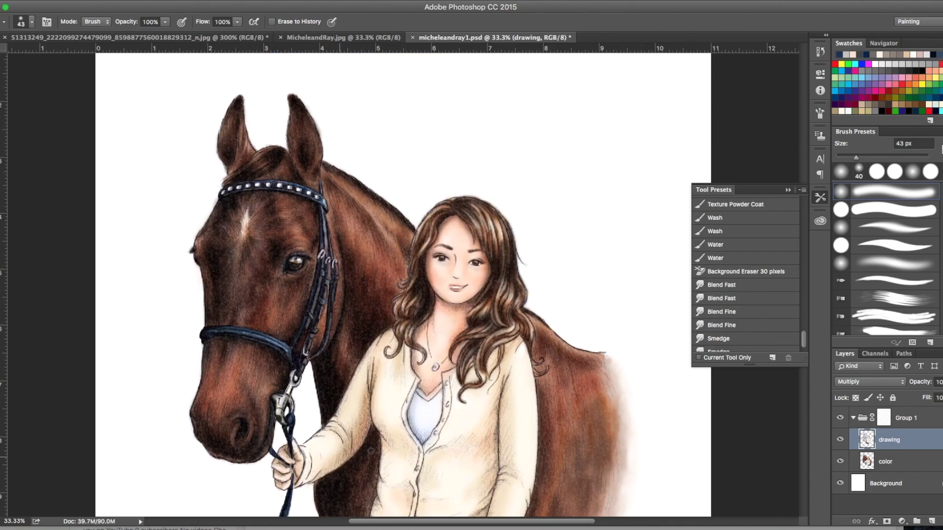
key(r)
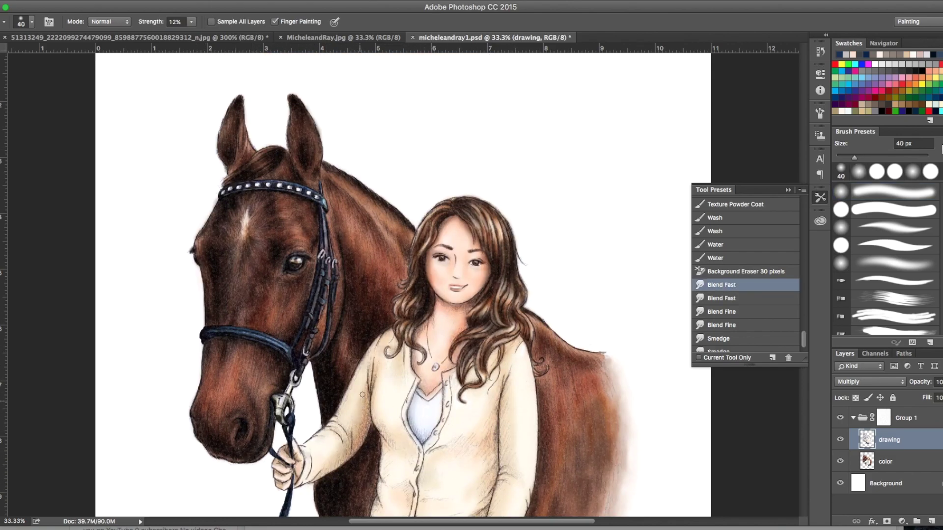
scroll(454, 345, down, 3)
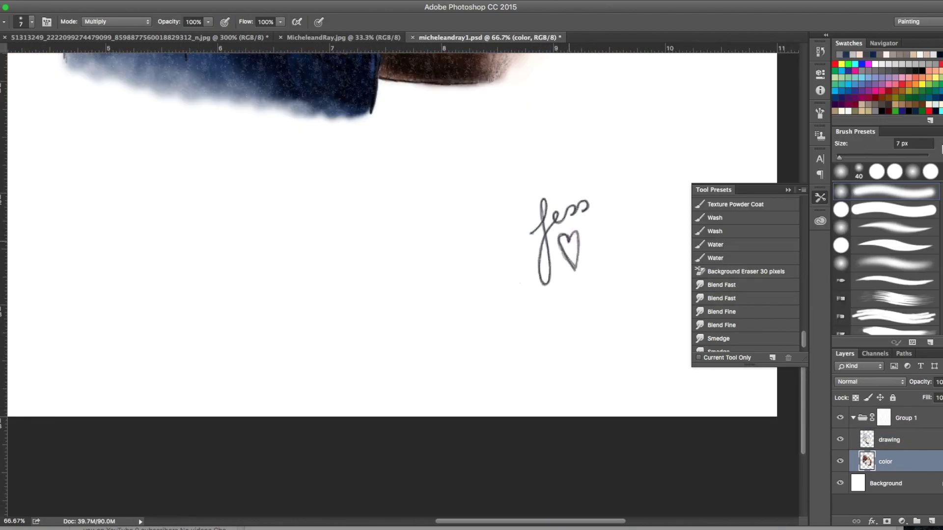
- Paint blue inside the signature heart and zoom out to the whole painting
mouse_move(565, 241)
mouse_down()
mouse_move(572, 260)
mouse_move(570, 253)
mouse_up()
key(super+minus)
key(super+minus)
key(super+minus)
key(super+minus)
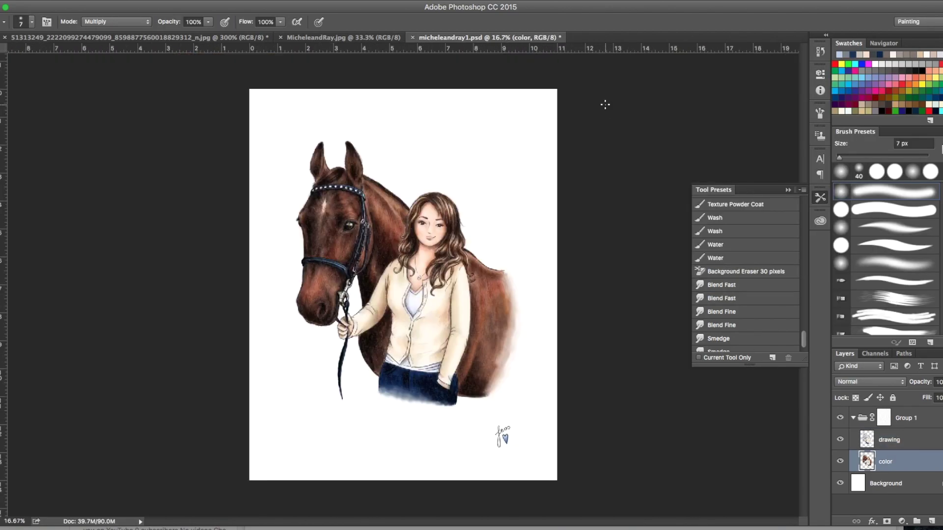